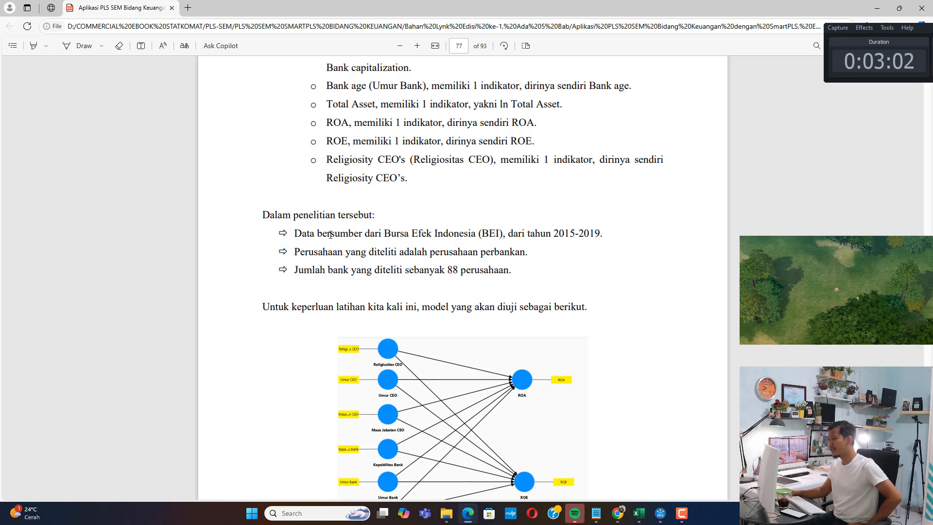
# Examine the study notes under "Dalam penelitian tersebut" covering the data source, period, company type and sample size
pyautogui.moveTo(330, 234); pyautogui.dragTo(513, 232)
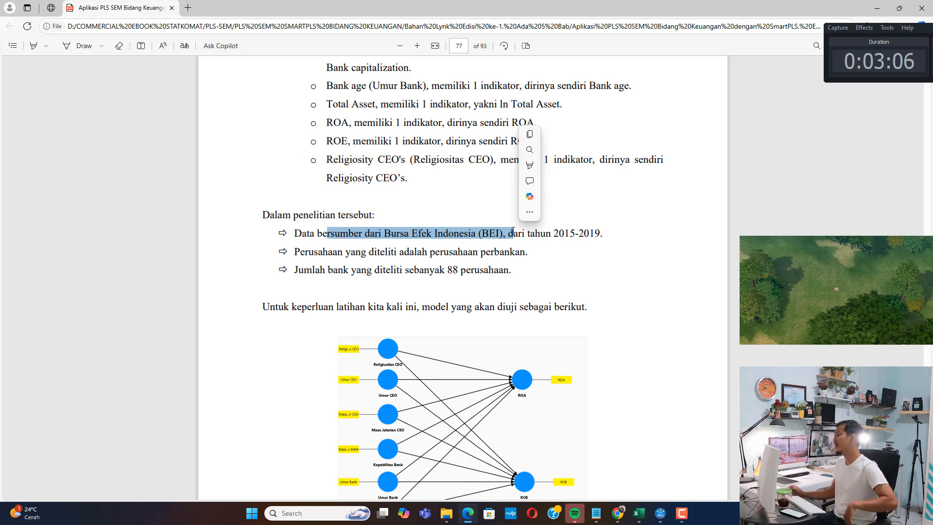
pyautogui.moveTo(564, 233); pyautogui.dragTo(601, 233)
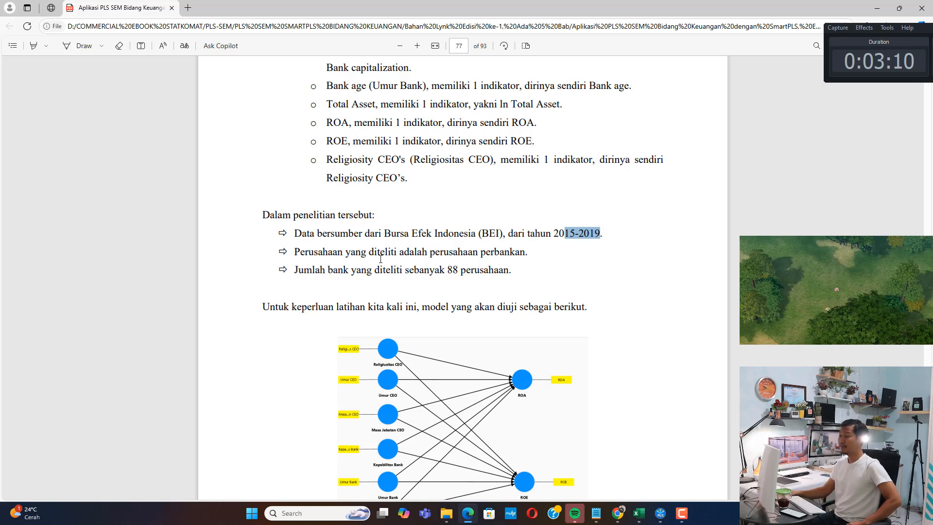
pyautogui.moveTo(369, 252); pyautogui.dragTo(495, 251)
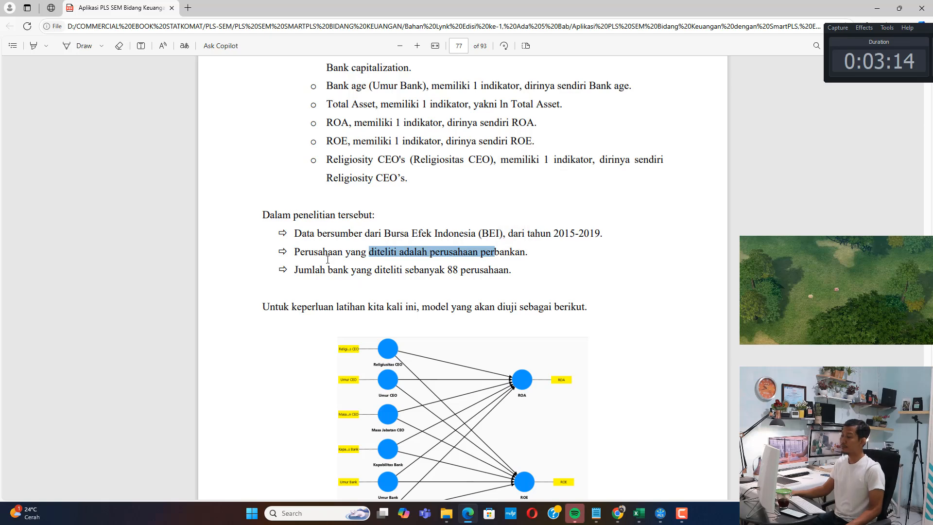
pyautogui.moveTo(320, 269); pyautogui.dragTo(470, 271)
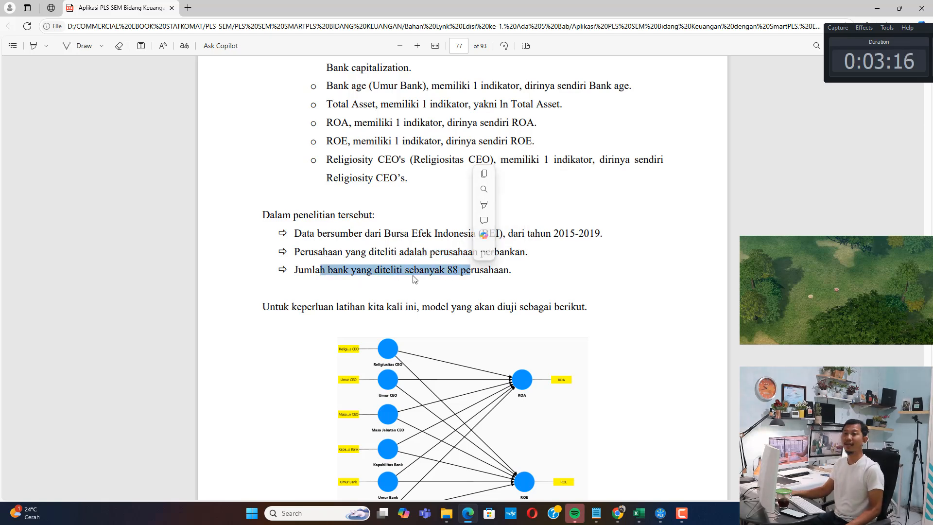
# Review the source article's reference page, the latent variable list and the SmartPLS model diagram in Gambar 5.2.2
pyautogui.scroll(15, 413, 278)
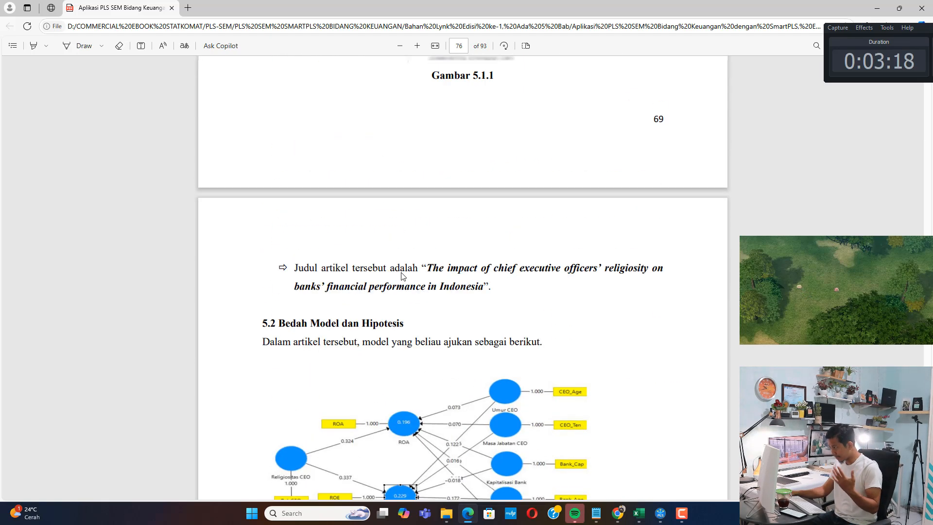
pyautogui.scroll(8, 402, 276)
pyautogui.scroll(-2, 400, 276)
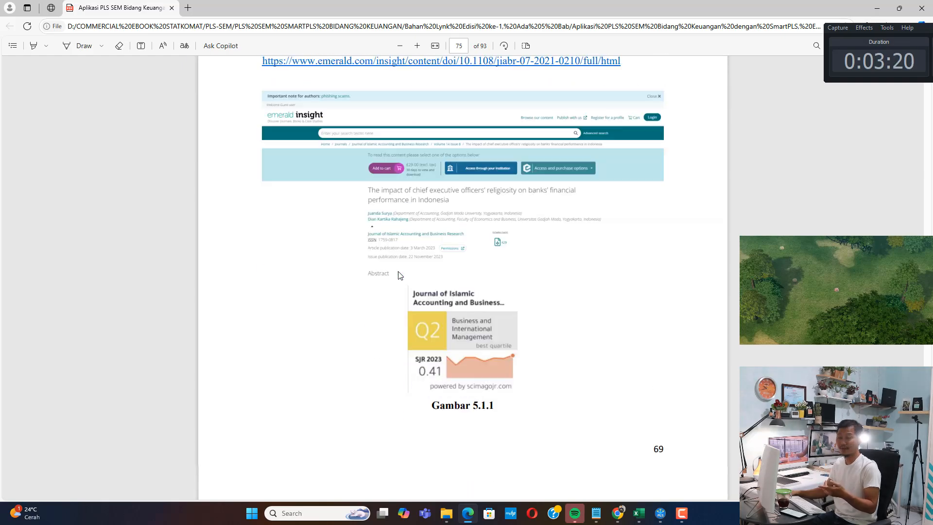
pyautogui.scroll(-15, 399, 276)
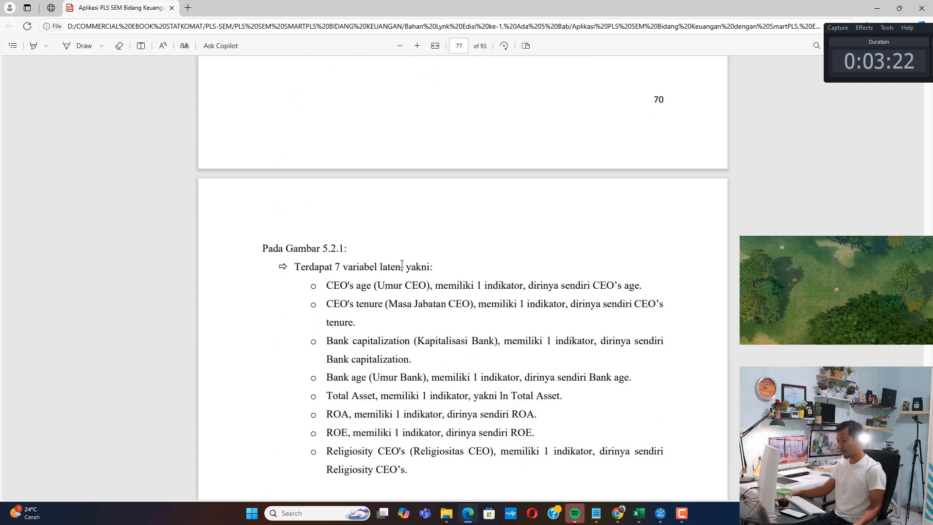
pyautogui.scroll(-9, 402, 263)
pyautogui.scroll(-5, 401, 264)
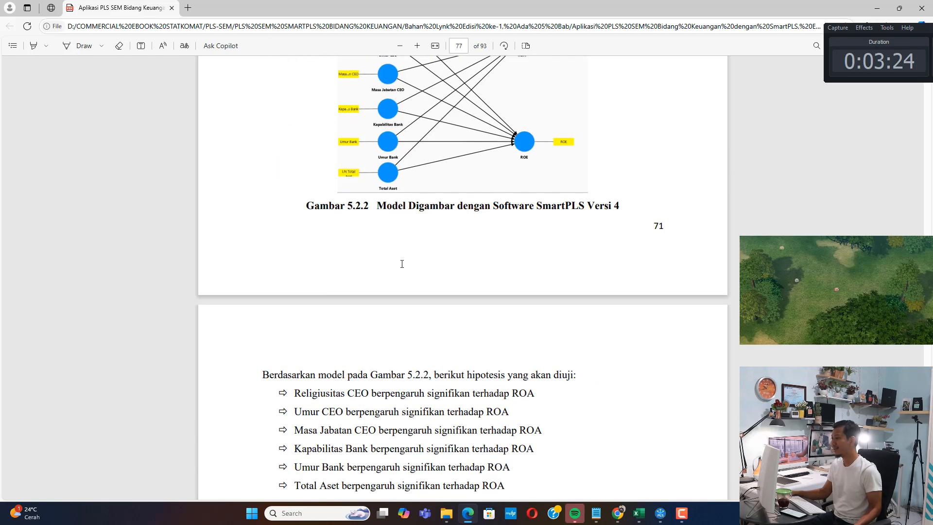
pyautogui.scroll(1, 402, 264)
pyautogui.scroll(2, 402, 264)
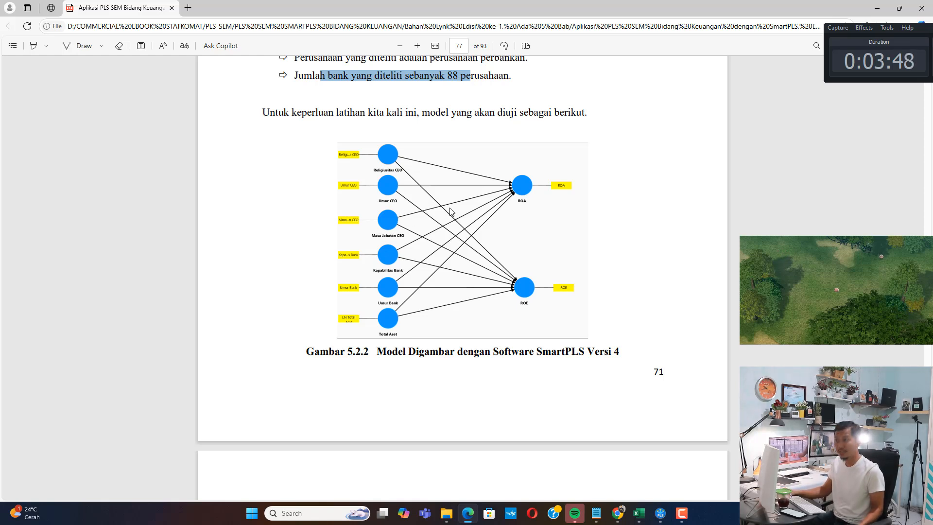
# Examine the hypotheses for ROA and ROE and their stated total, comparing them with the model diagram in Gambar 5.2.2
pyautogui.scroll(-5, 459, 208)
pyautogui.scroll(-1, 460, 207)
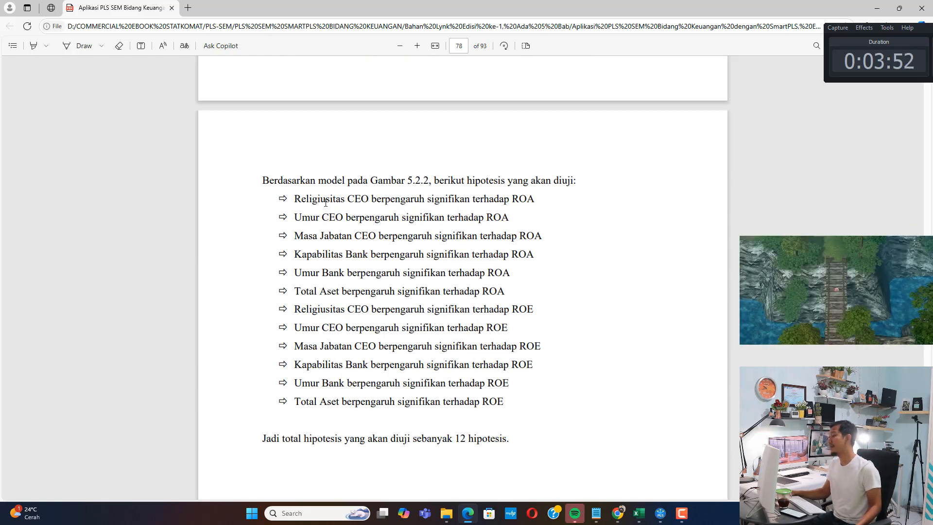
pyautogui.moveTo(321, 196); pyautogui.dragTo(534, 197)
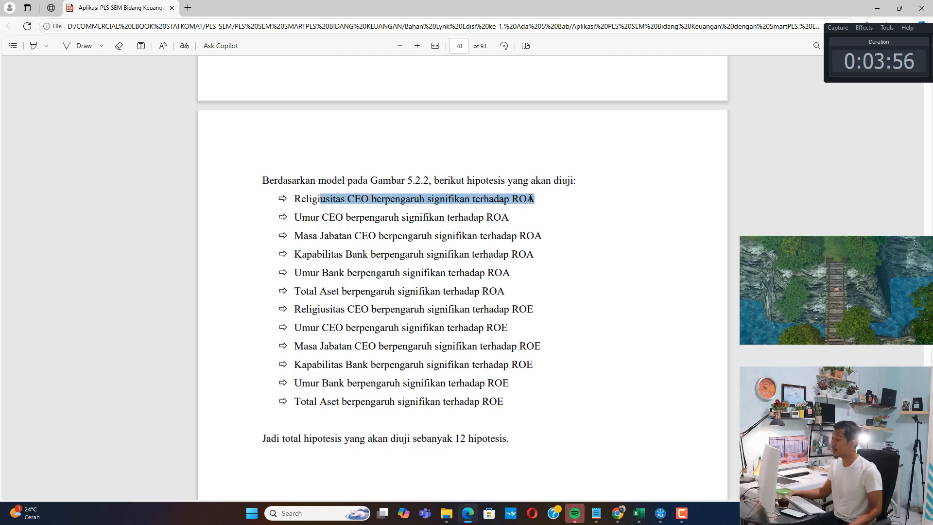
pyautogui.scroll(4, 436, 170)
pyautogui.scroll(2, 436, 170)
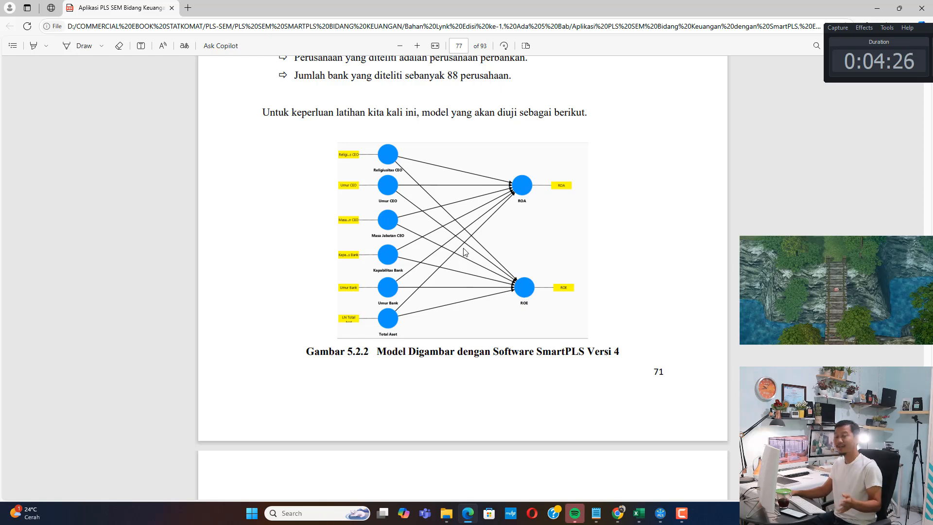
pyautogui.scroll(-10, 459, 256)
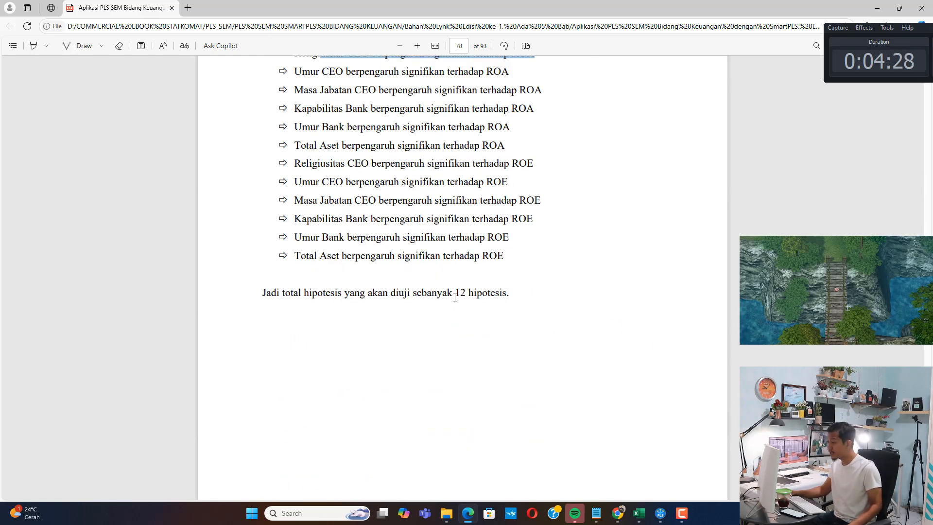
pyautogui.moveTo(452, 293); pyautogui.dragTo(488, 294)
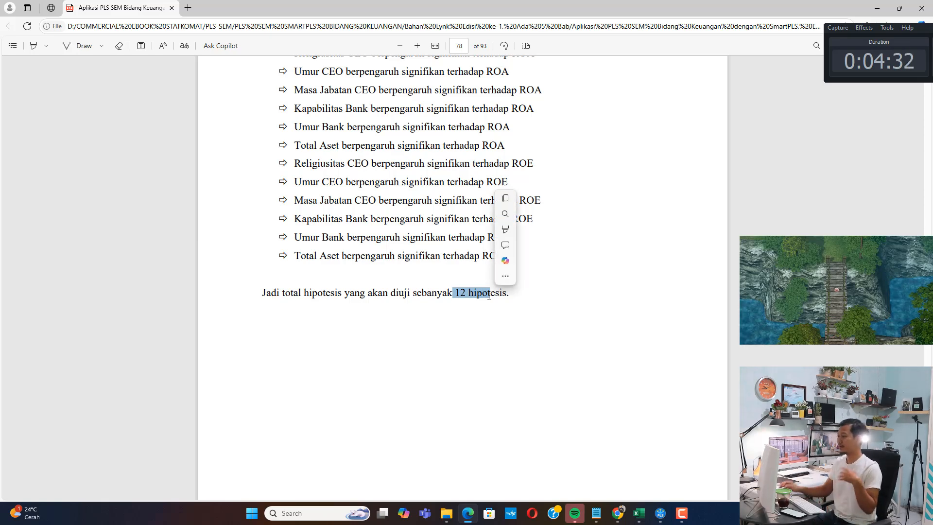
# Examine the heading of section 5.3 Data Latihan and the first company's rows in Tabel 5.3.1
pyautogui.scroll(-10, 410, 323)
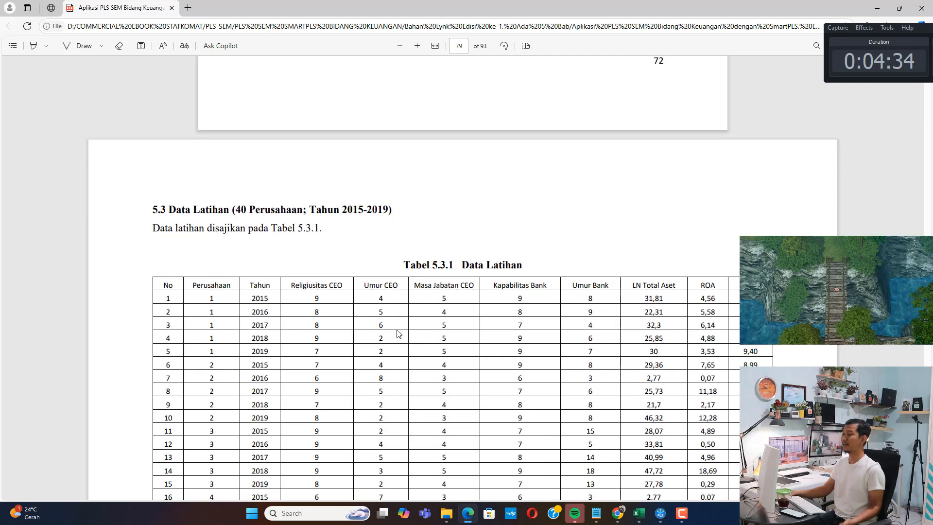
pyautogui.scroll(-2, 399, 334)
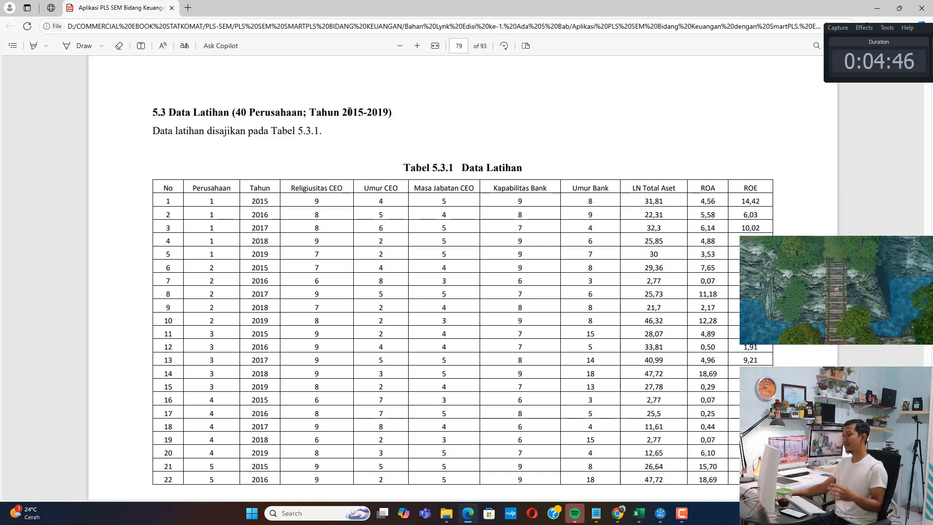
pyautogui.moveTo(349, 110); pyautogui.dragTo(383, 111)
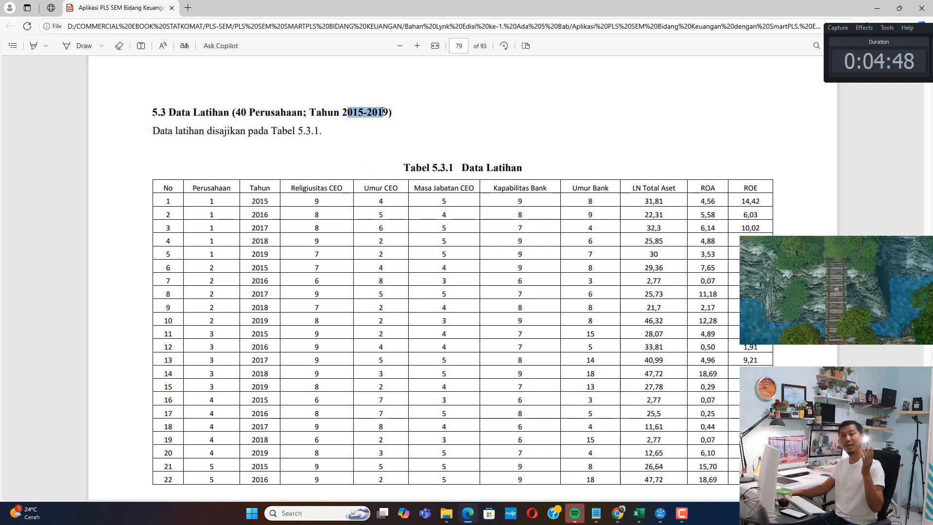
pyautogui.click(346, 147)
pyautogui.moveTo(210, 199); pyautogui.dragTo(215, 227)
pyautogui.click(215, 227)
# Look through Tabel 5.3.1 to its last company, check that company's first and last years, and return to the table's beginning
pyautogui.scroll(-20, 203, 306)
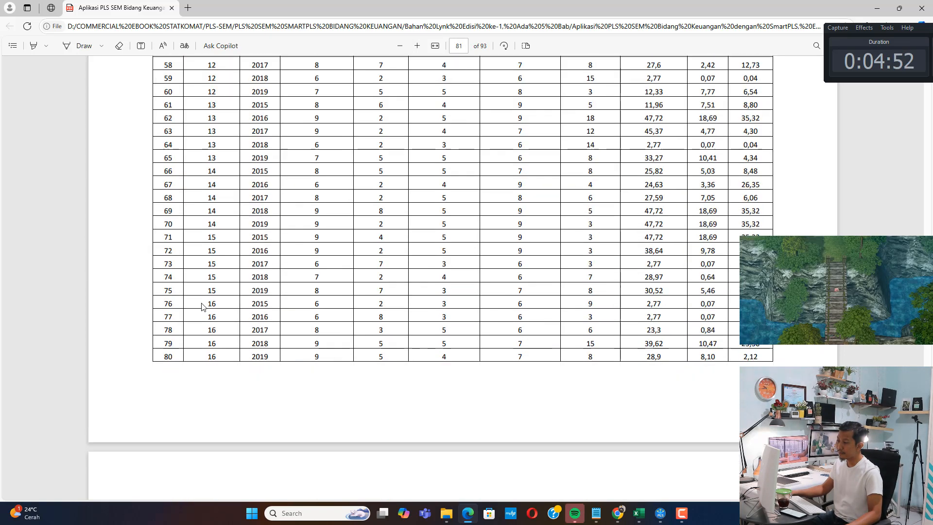
pyautogui.scroll(-20, 203, 306)
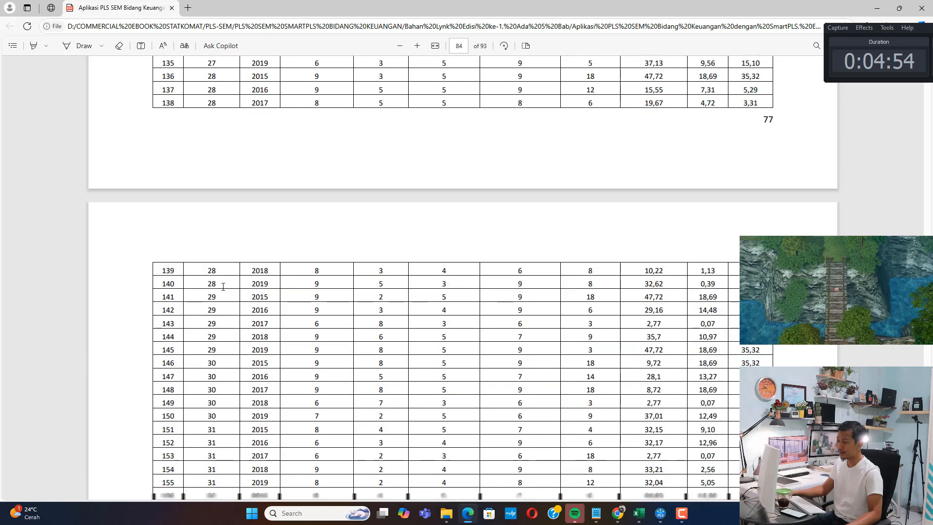
pyautogui.scroll(-20, 219, 286)
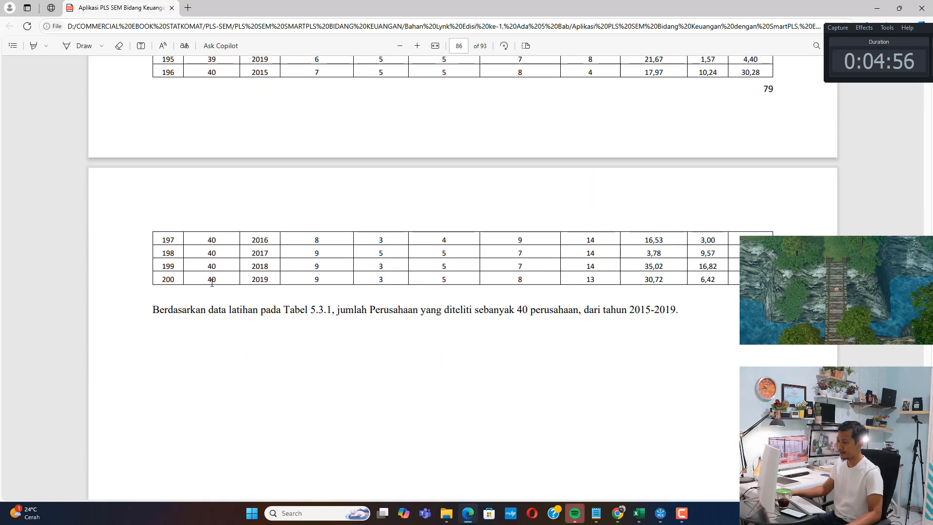
pyautogui.doubleClick(256, 72)
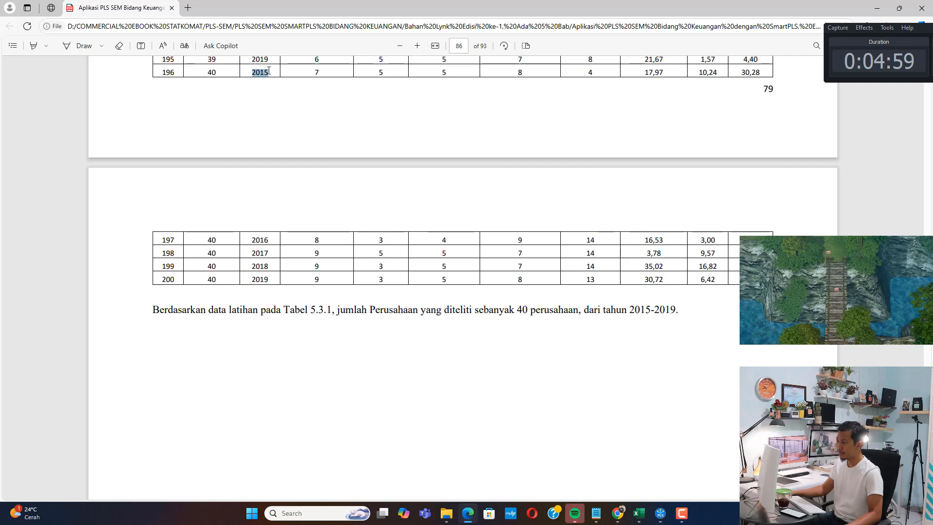
pyautogui.doubleClick(251, 281)
pyautogui.scroll(20, 402, 204)
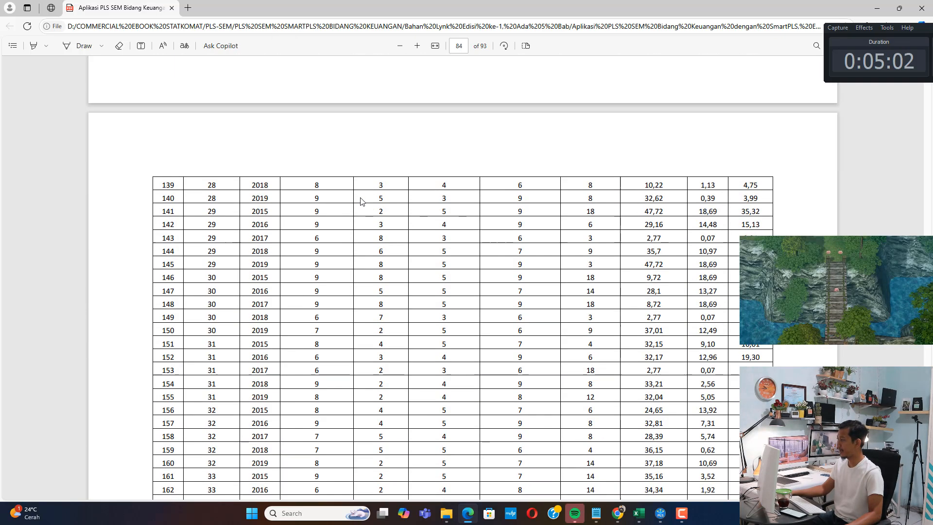
pyautogui.scroll(20, 361, 200)
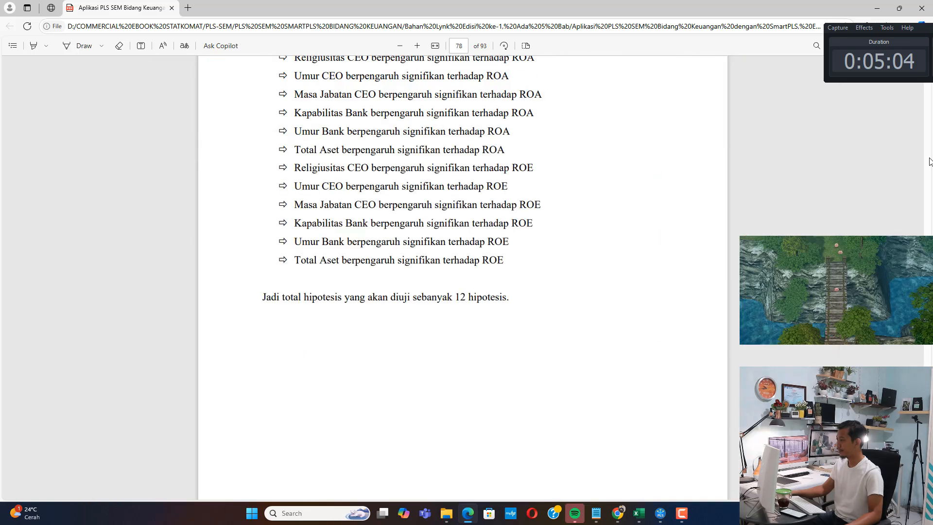
pyautogui.scroll(-5, 673, 200)
pyautogui.scroll(2, 308, 198)
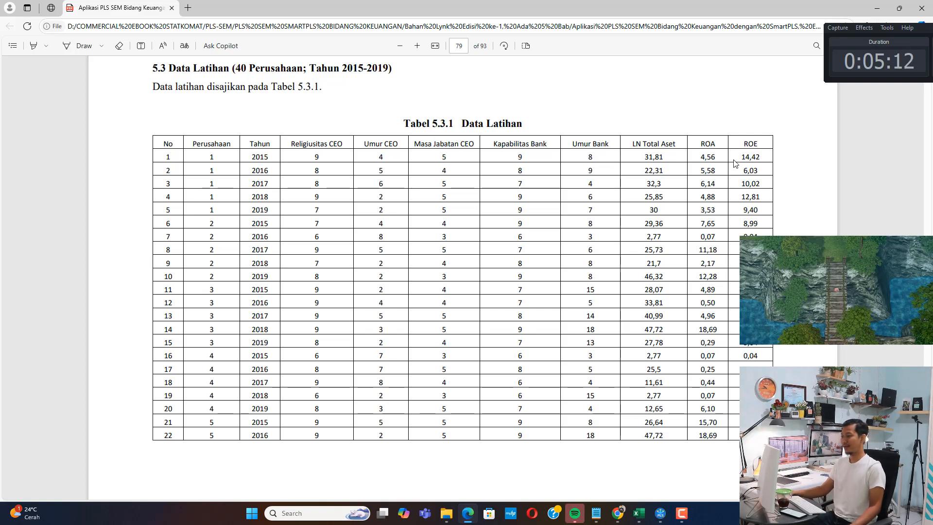
# Switch to the Data Latihan 5 workbook in Excel and view the data columns from Religiusitas CEO through ROE
pyautogui.click(639, 513)
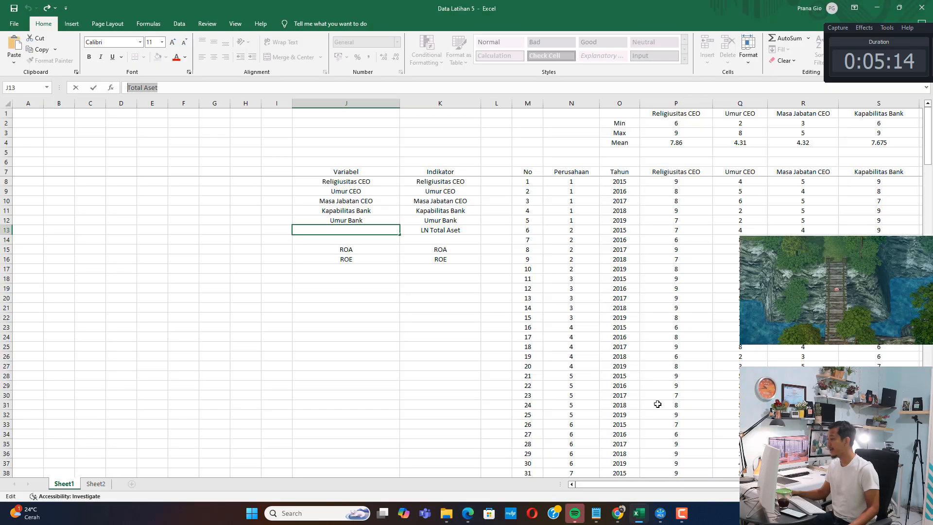
pyautogui.moveTo(656, 481); pyautogui.dragTo(758, 483)
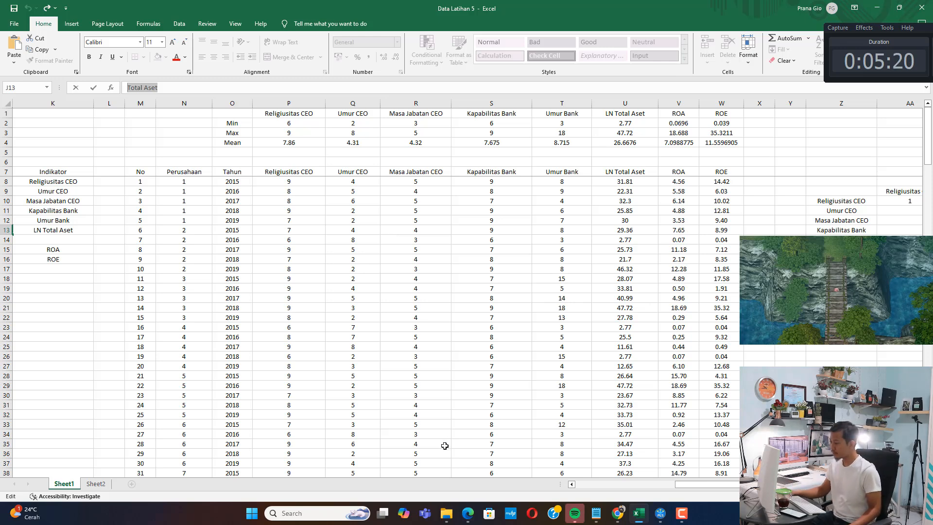
# In File Explorer, create a text document named "data PLS kasus 5" in the "Bahan Lynk Edisi ke-1, Ada 5 Bab" folder and open it maximized
pyautogui.click(446, 513)
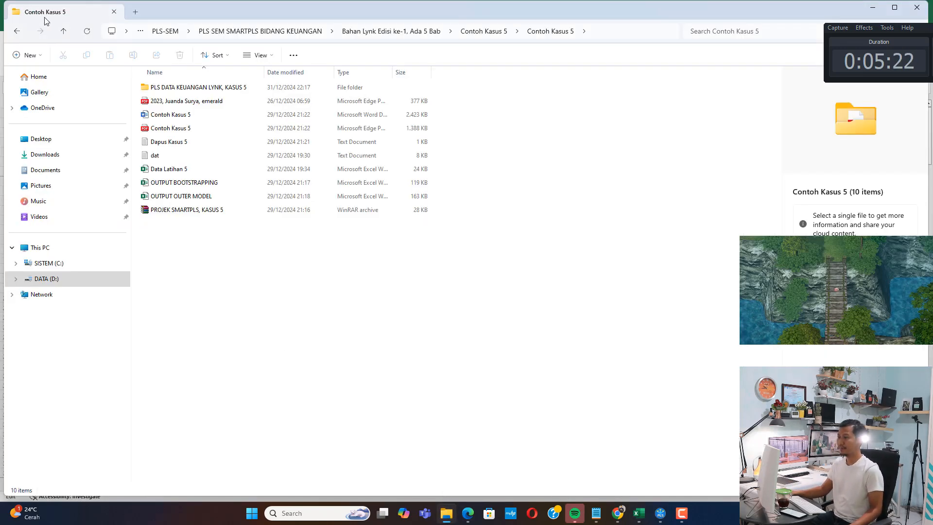
pyautogui.click(68, 31)
pyautogui.click(68, 31)
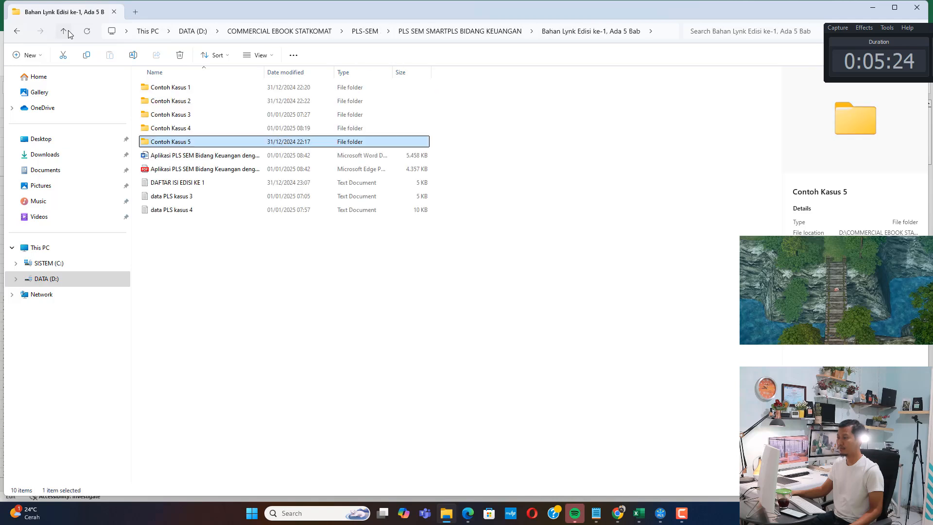
pyautogui.rightClick(201, 294)
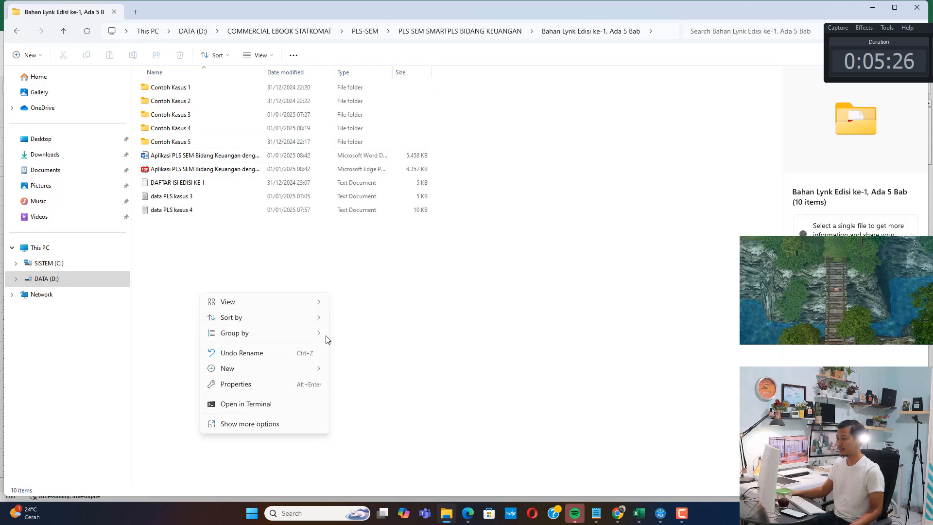
pyautogui.moveTo(312, 368)
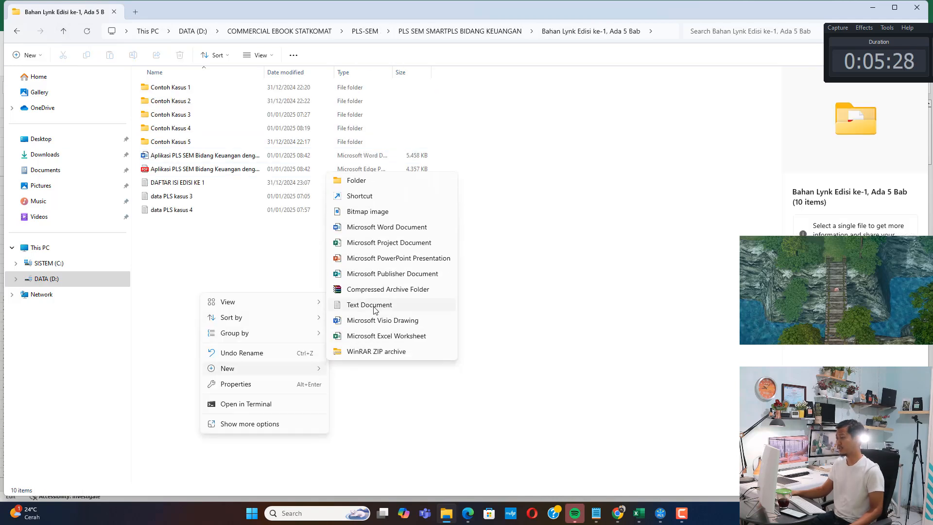
pyautogui.click(376, 309)
pyautogui.write('data PL')
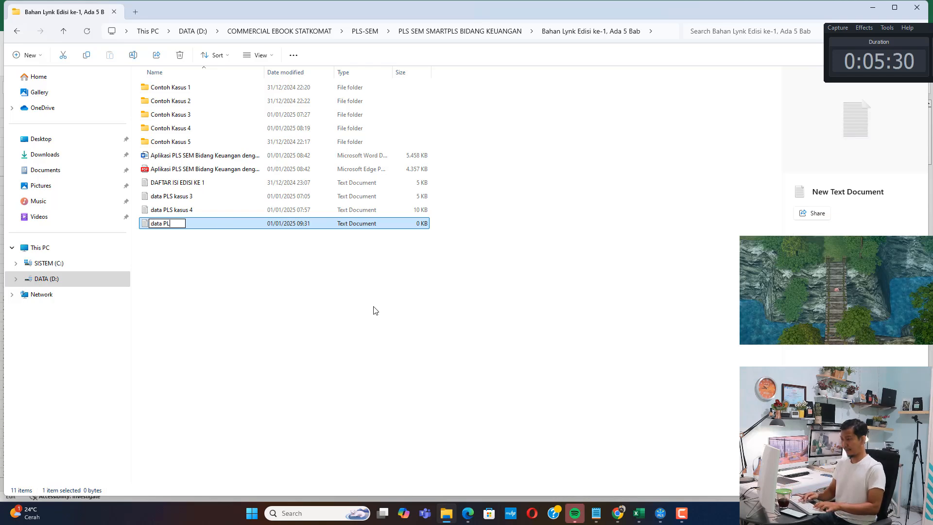
pyautogui.write('S kasus 5')
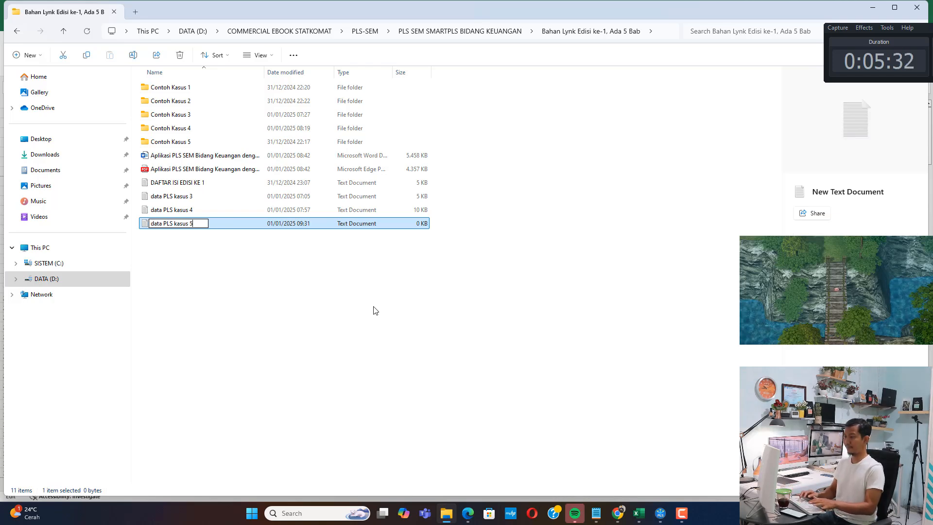
pyautogui.press('Return')
pyautogui.press('Return')
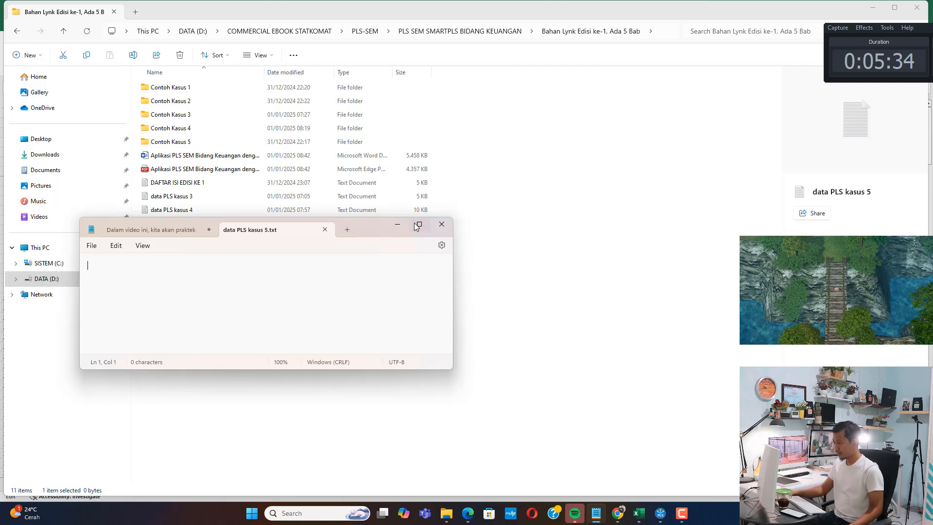
pyautogui.click(418, 224)
# Switch to Excel and copy the data range P7:W207 on Sheet1, including the headers from Religiusitas CEO through ROE
pyautogui.click(638, 513)
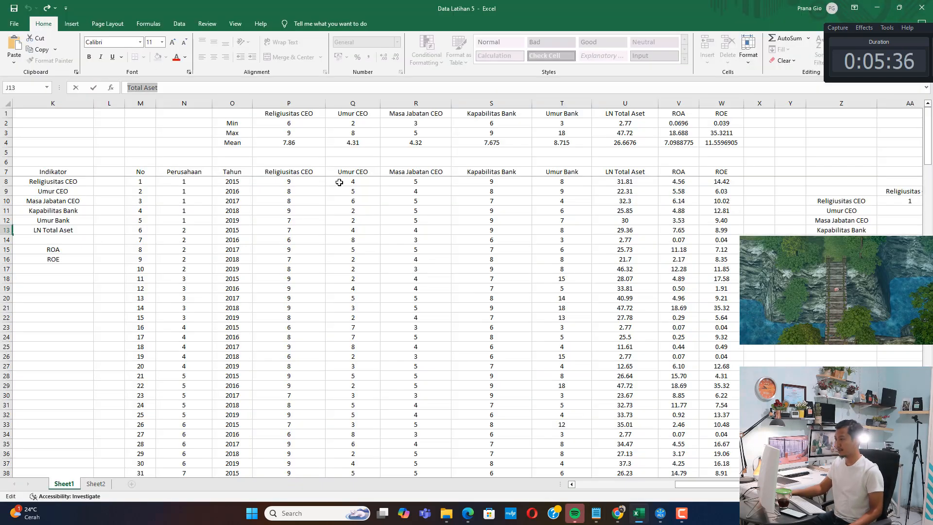
pyautogui.moveTo(309, 171); pyautogui.dragTo(736, 522)
pyautogui.hotkey('ctrl', 'c')
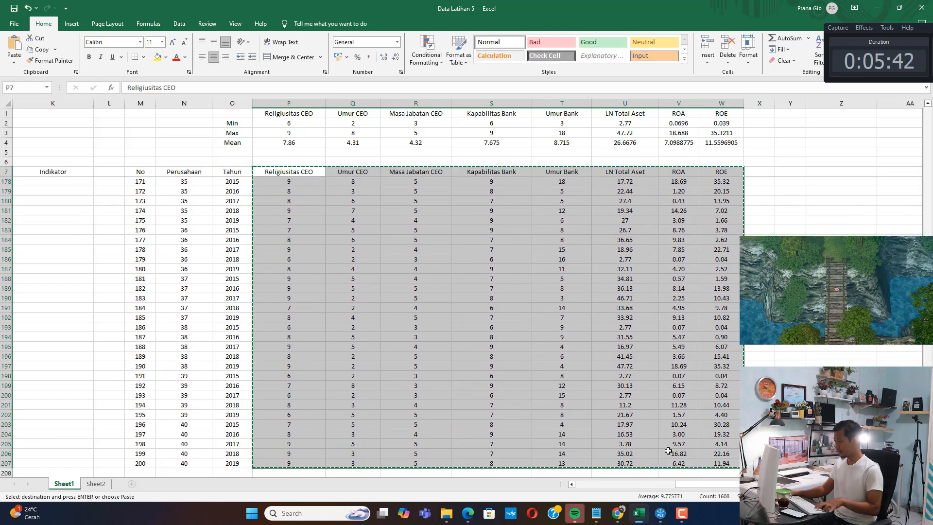
# In Notepad, paste the copied Excel data into "data PLS kasus 5.txt", save the file and close it
pyautogui.click(596, 514)
pyautogui.hotkey('ctrl', 'v')
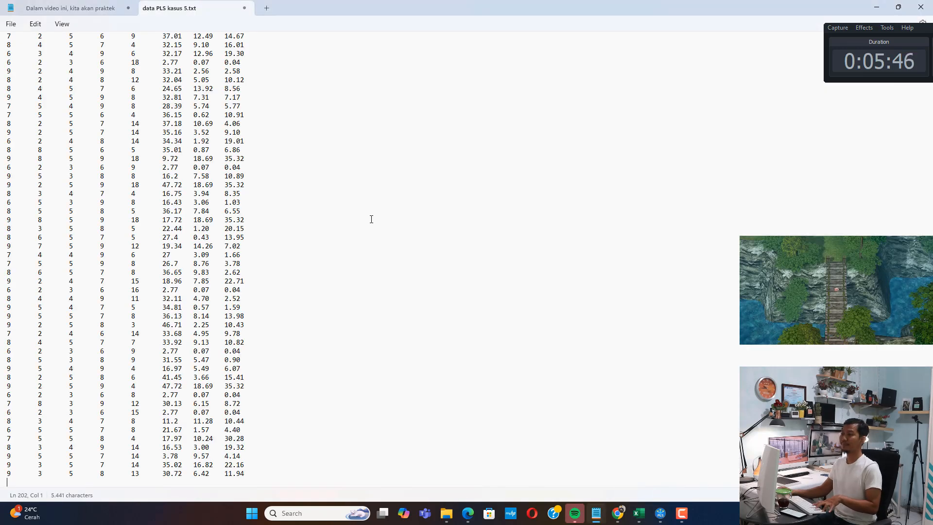
pyautogui.click(11, 23)
pyautogui.click(22, 90)
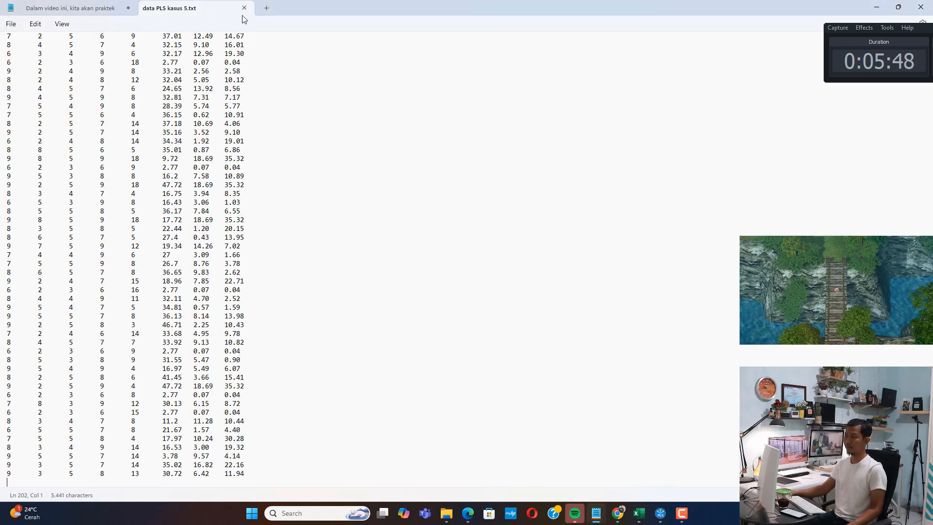
pyautogui.click(244, 8)
# Switch to SmartPLS and create a new project named "Latihan Kasus 5"
pyautogui.click(660, 513)
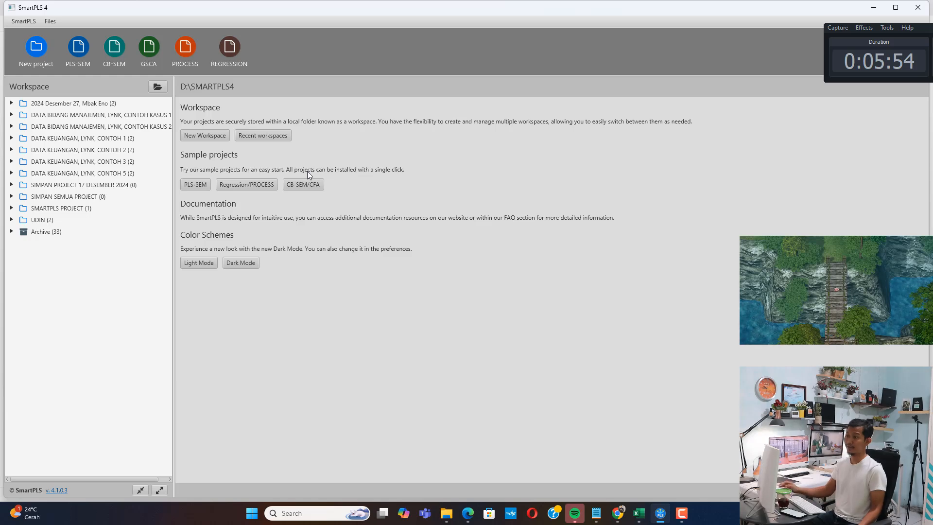
pyautogui.click(41, 52)
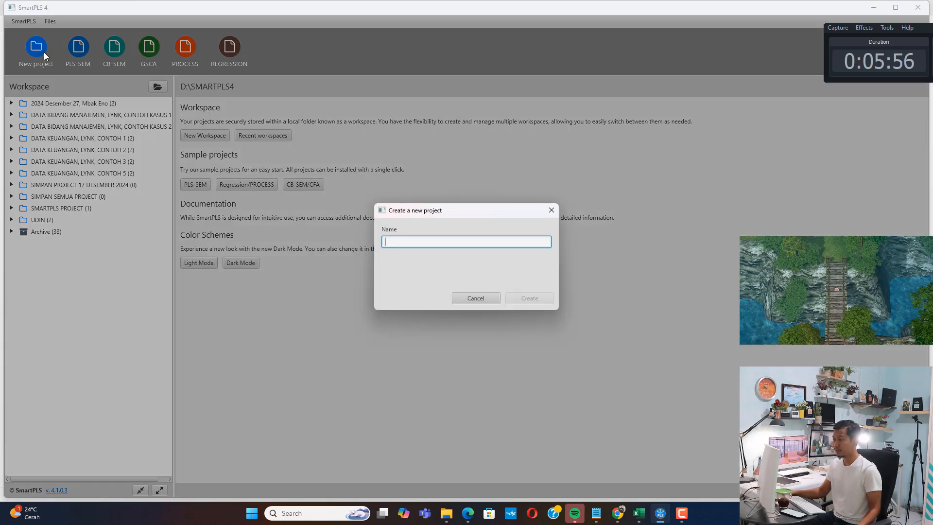
pyautogui.write('L')
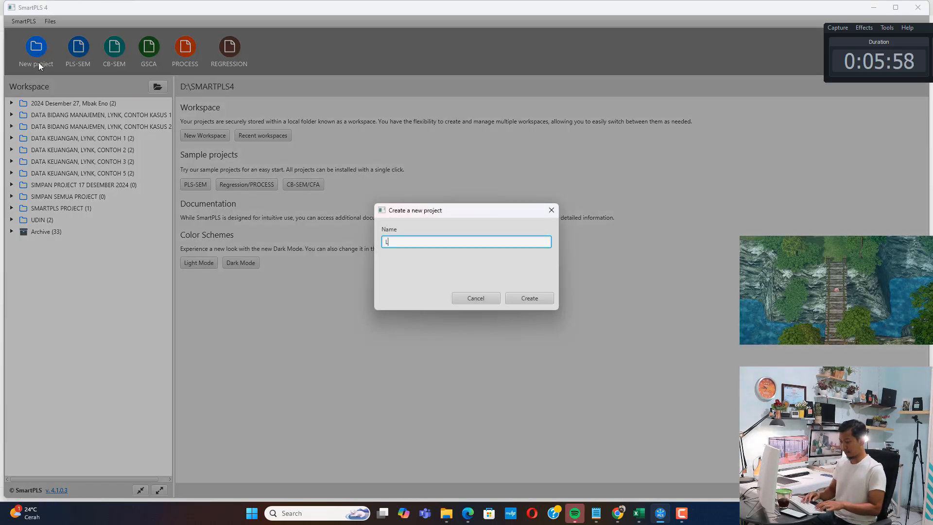
pyautogui.write('atihan Kasus')
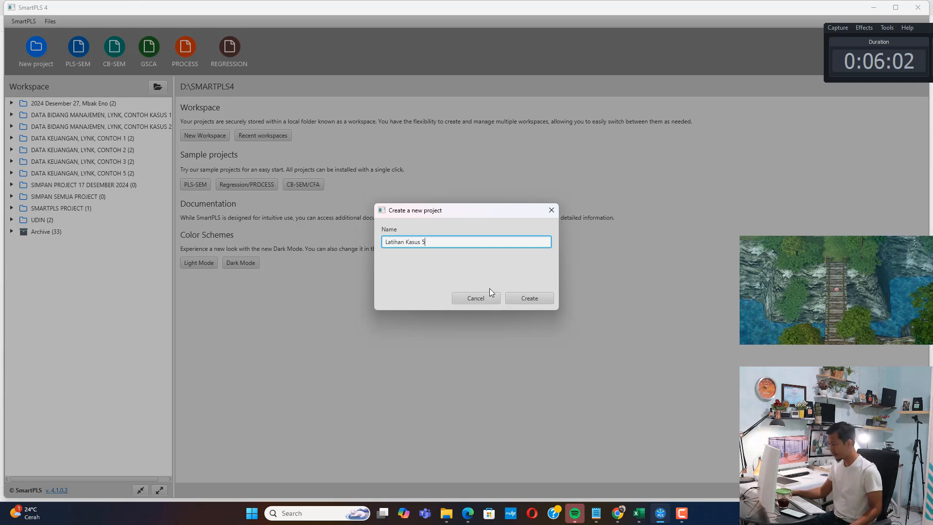
pyautogui.write(' 5')
pyautogui.click(529, 298)
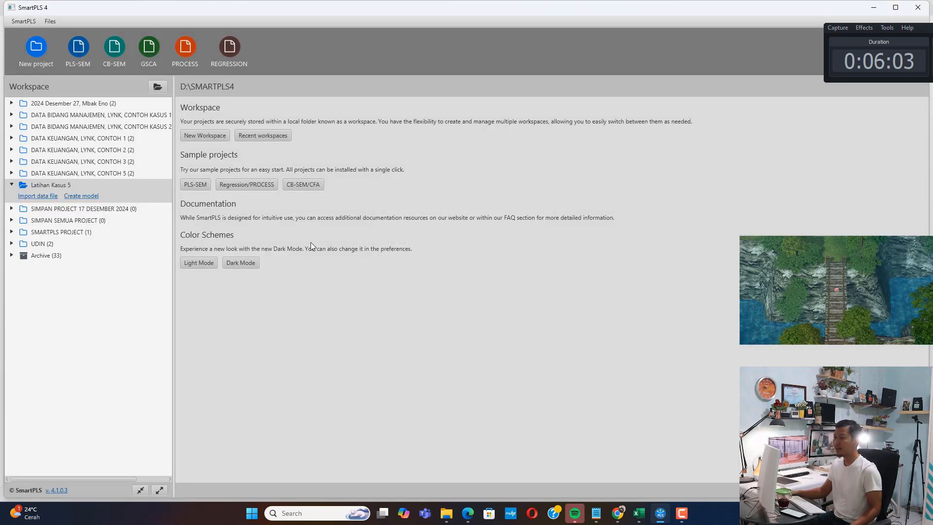
# Import "data PLS kasus 5" into the Latihan Kasus 5 project with the default import settings and return to the workspace
pyautogui.click(43, 196)
pyautogui.click(118, 204)
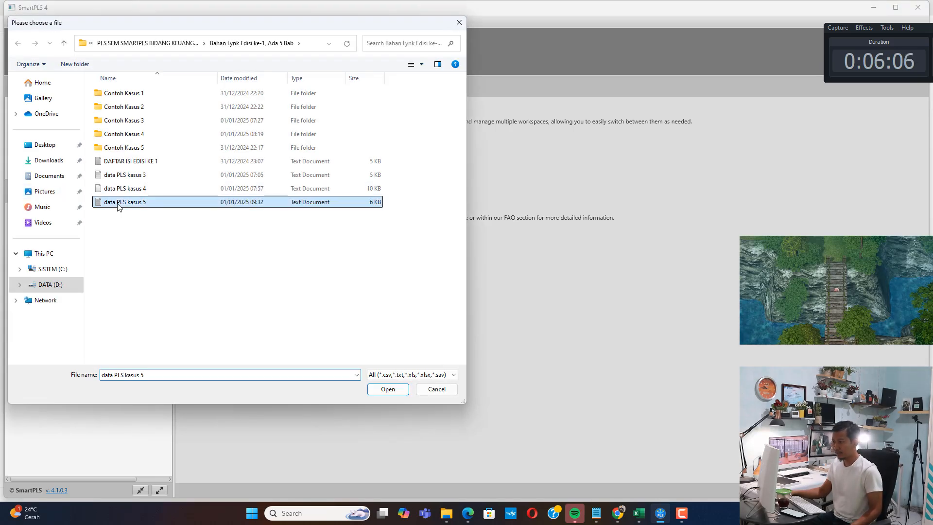
pyautogui.click(389, 388)
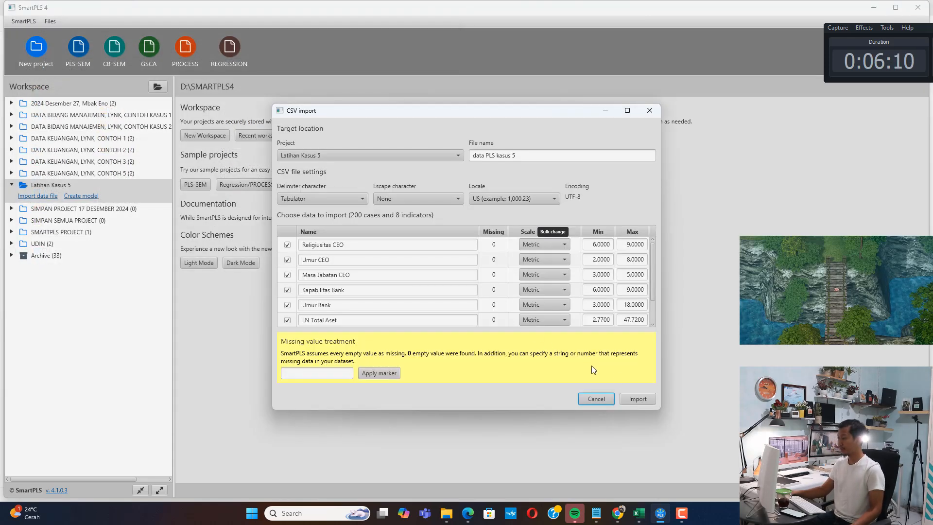
pyautogui.click(639, 398)
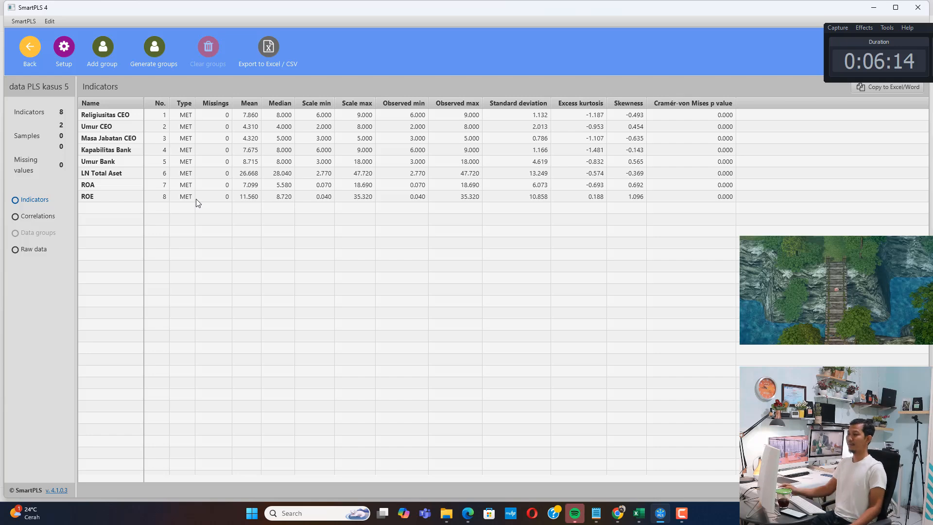
pyautogui.click(21, 49)
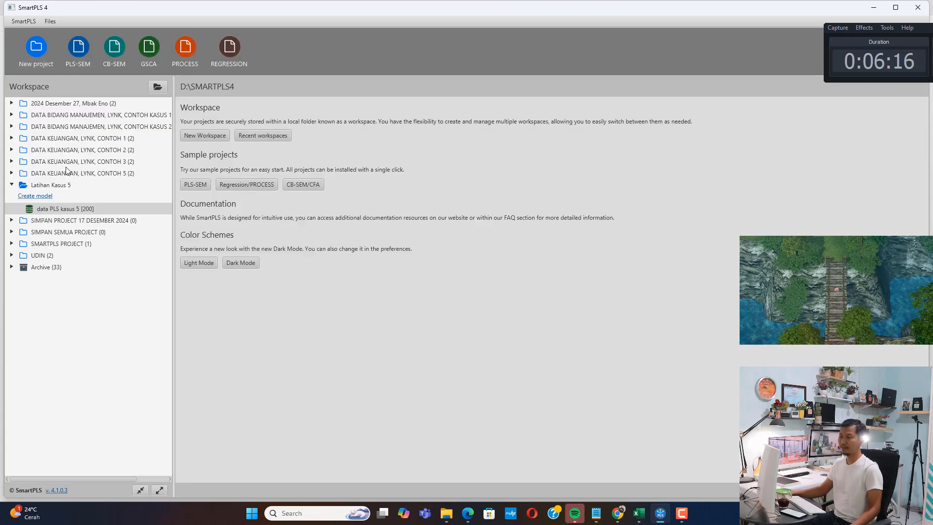
# Create a PLS-SEM model named "PLS" in the Latihan Kasus 5 project
pyautogui.click(43, 197)
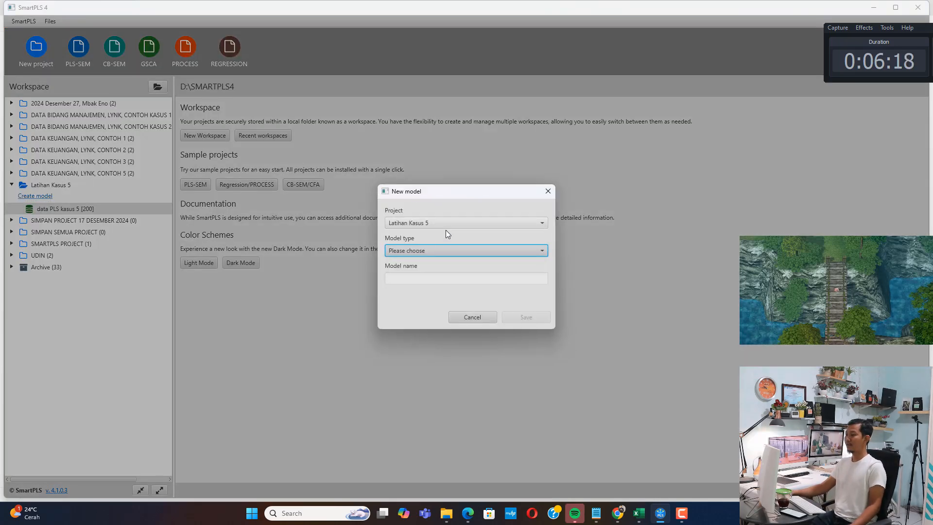
pyautogui.click(433, 251)
pyautogui.click(419, 261)
pyautogui.click(411, 280)
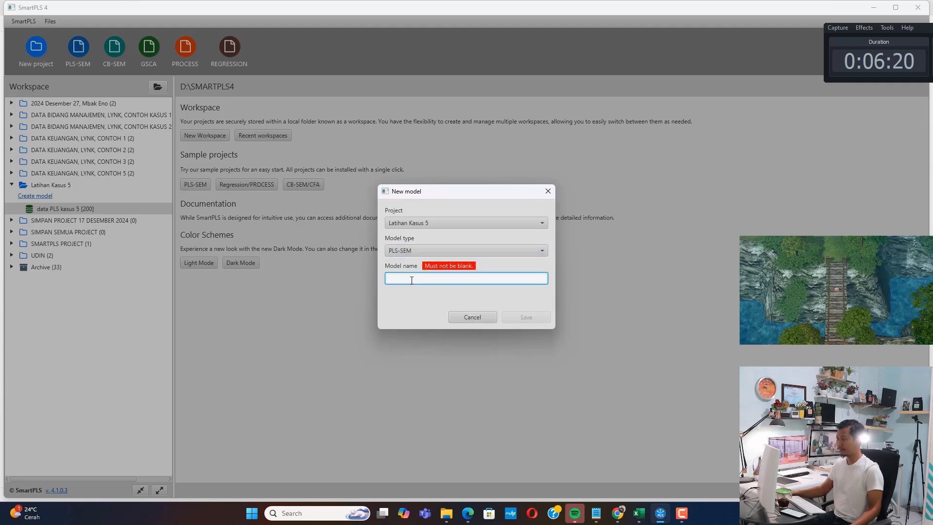
pyautogui.write('PLS')
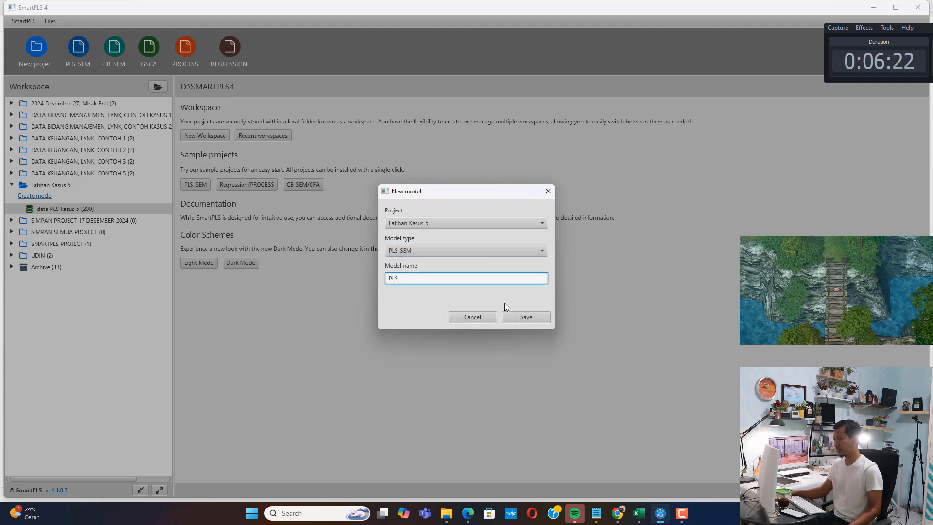
pyautogui.click(506, 313)
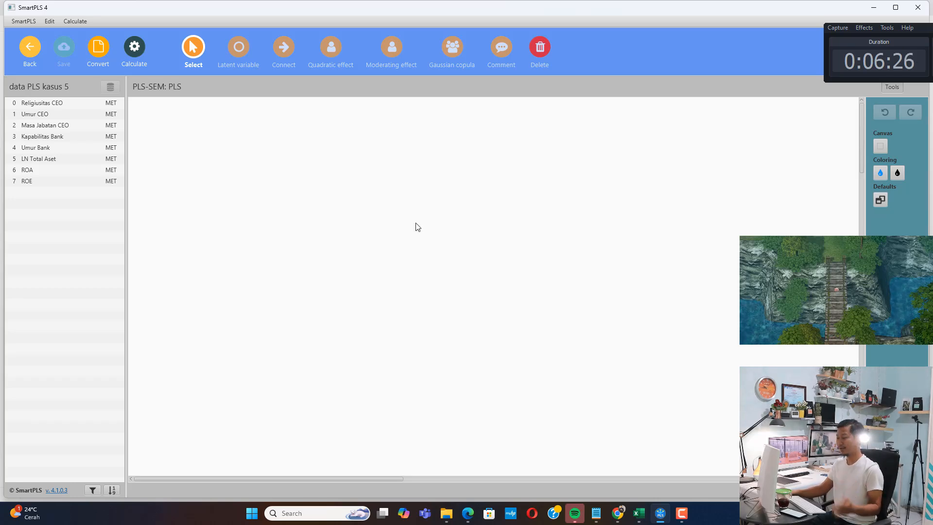
# Check the model in Gambar 5.2.2 in Edge, and copy the name "Religiusitas CEO" from cell K8 in Excel
pyautogui.click(467, 513)
pyautogui.scroll(10, 449, 387)
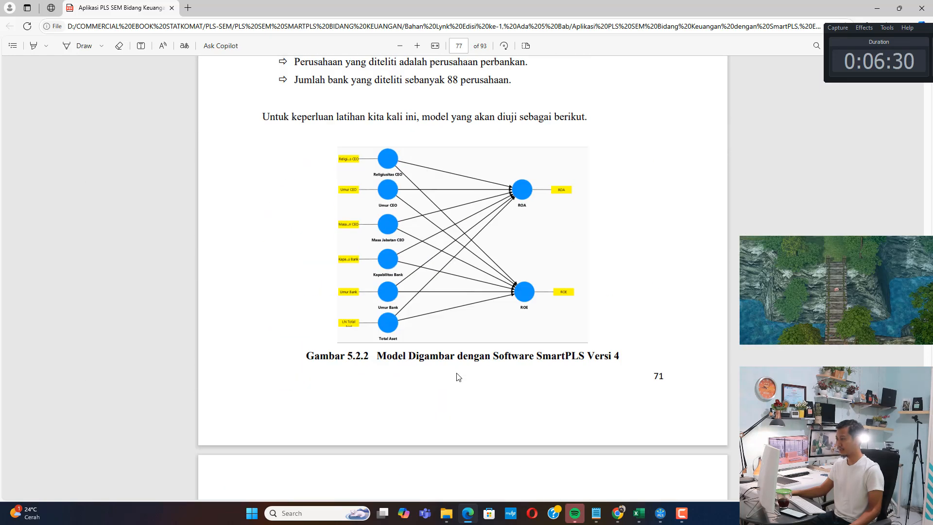
pyautogui.click(639, 513)
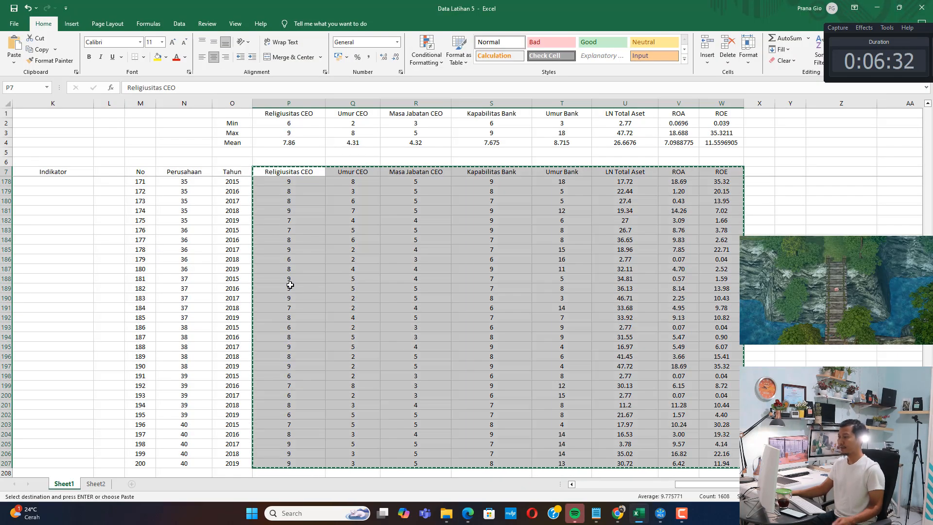
pyautogui.press('Escape')
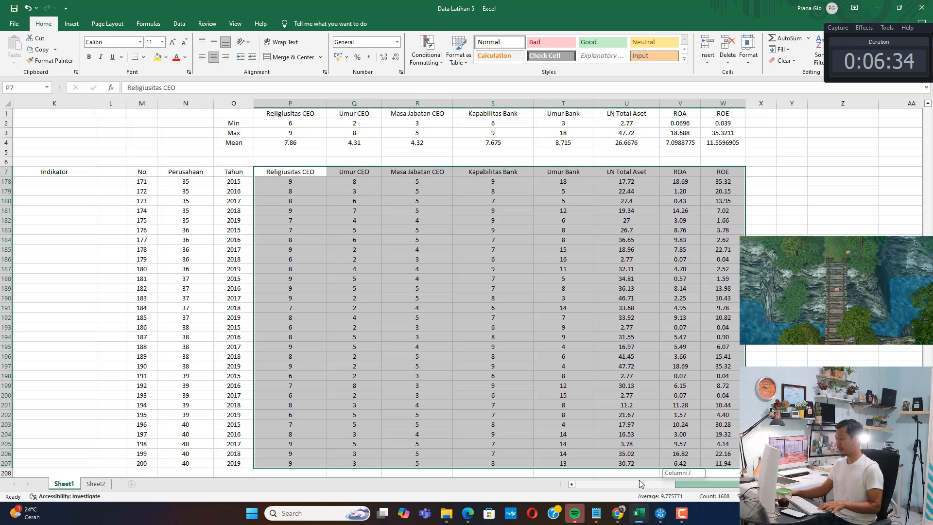
pyautogui.hscroll(-5, 485, 253)
pyautogui.scroll(11, 485, 253)
pyautogui.scroll(20, 566, 135)
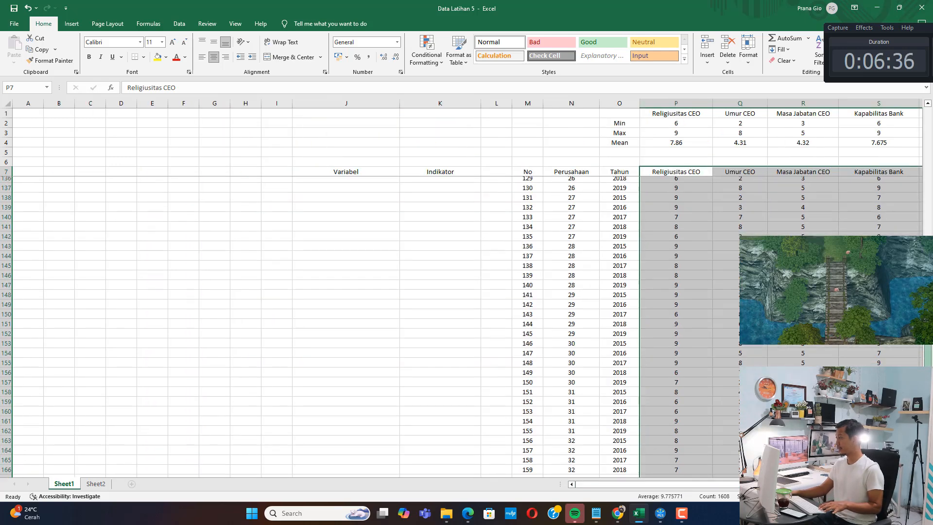
pyautogui.click(472, 181)
pyautogui.press('F2')
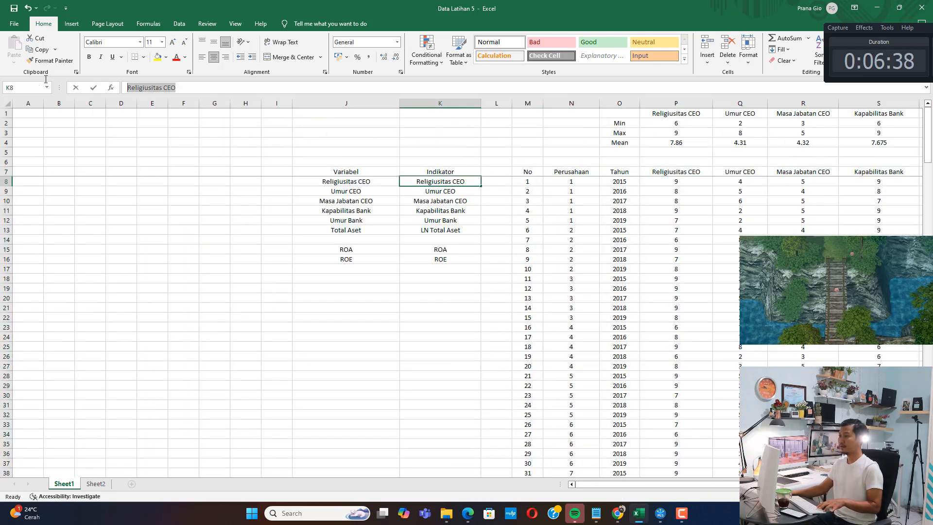
# Switch to SmartPLS and add a latent variable named "Religiusitas CEO" near the canvas's upper edge
pyautogui.click(659, 512)
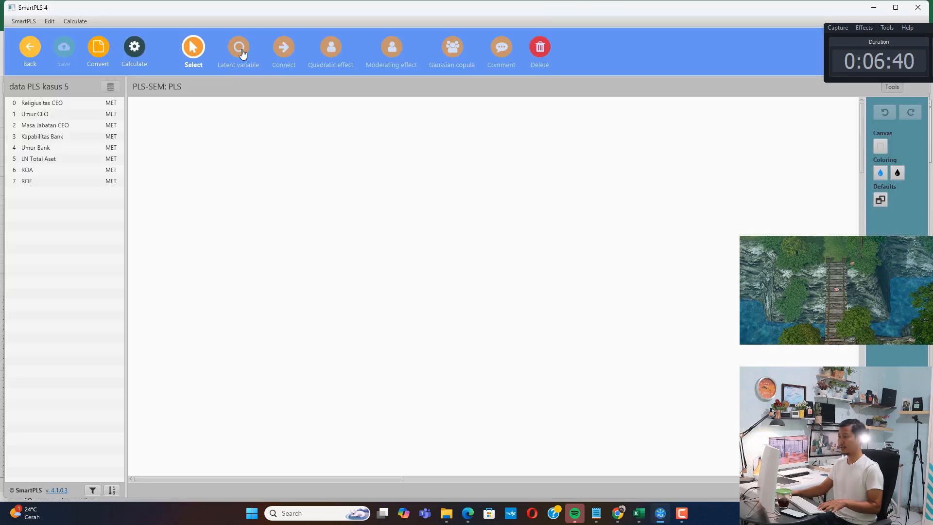
pyautogui.click(242, 53)
pyautogui.click(239, 128)
pyautogui.hotkey('ctrl', 'v')
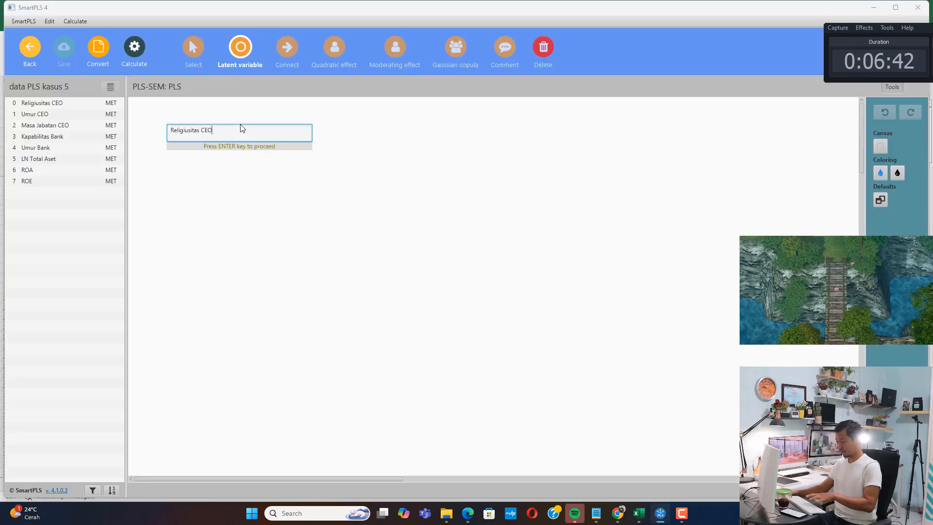
pyautogui.press('Return')
# Check the second variable name in Excel's Variabel list and add a latent variable "Umur CEO" below Religiusitas CEO in SmartPLS
pyautogui.click(639, 512)
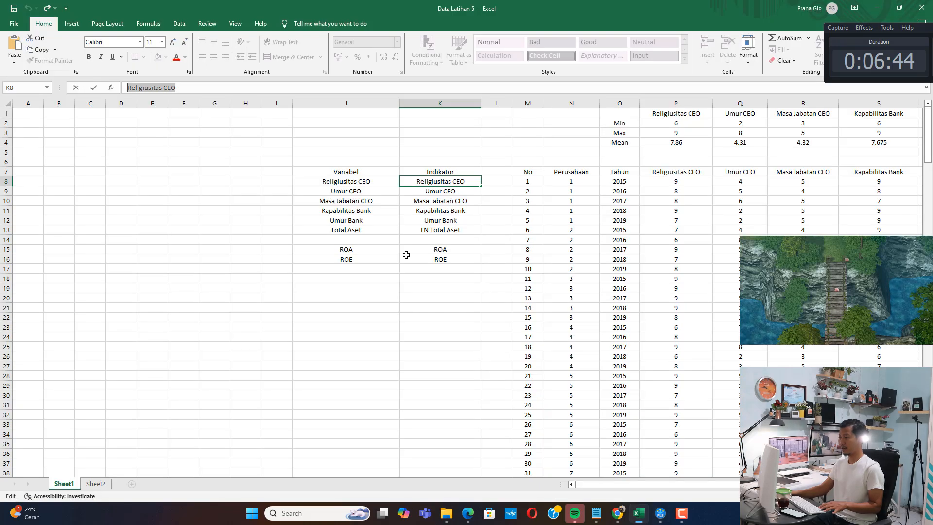
pyautogui.click(356, 191)
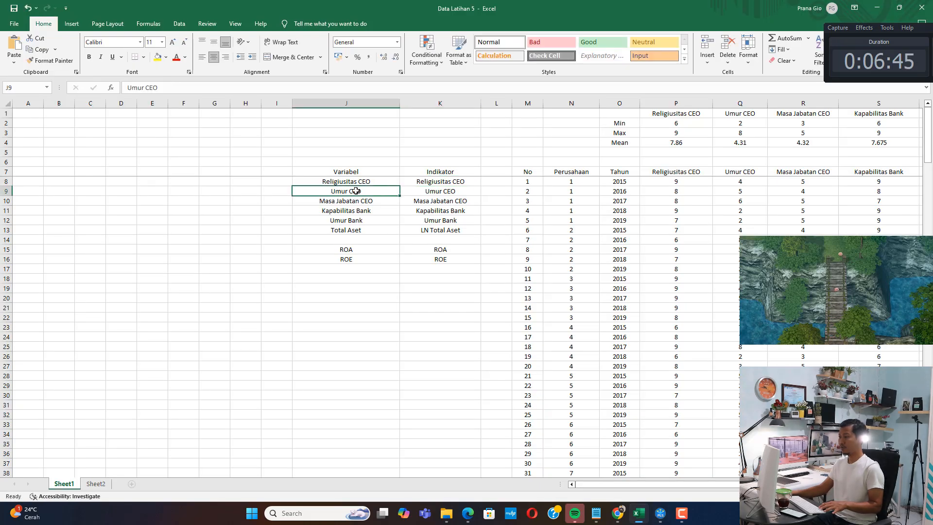
pyautogui.click(663, 513)
pyautogui.click(246, 187)
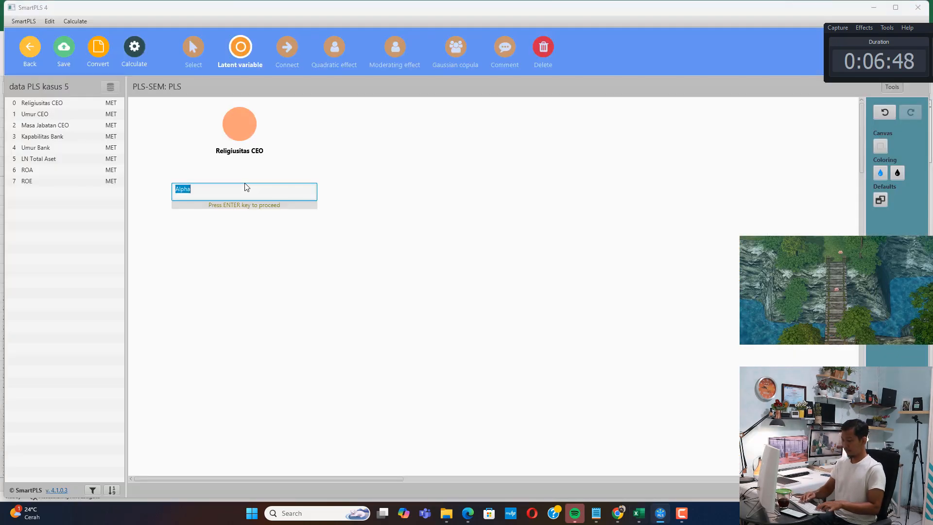
pyautogui.write('Umur CEO')
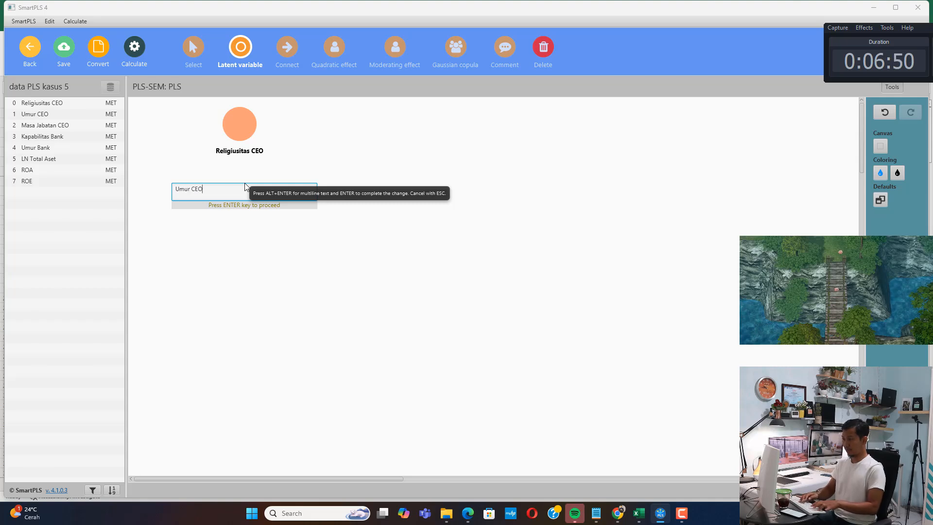
pyautogui.press('Return')
# Add a latent variable named "Masa Jabatan CEO" below Umur CEO
pyautogui.click(234, 248)
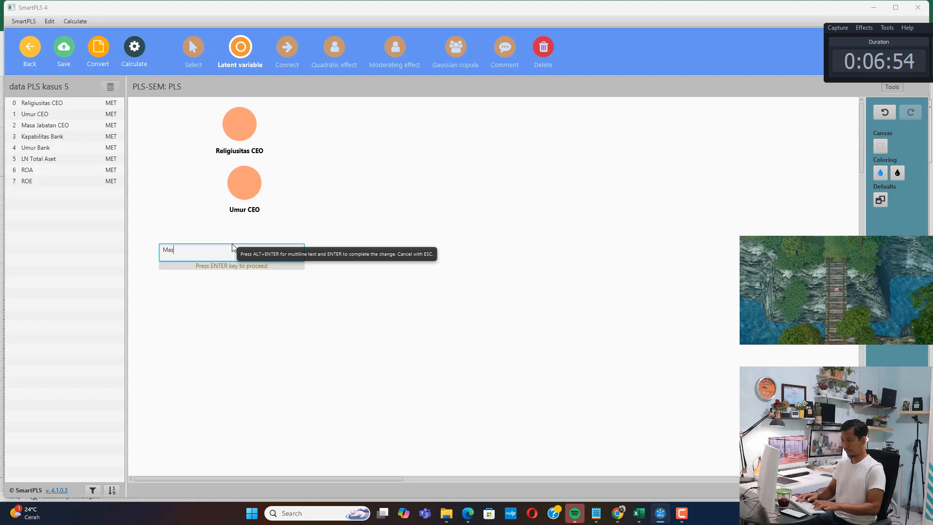
pyautogui.write('Masa Jabatan C')
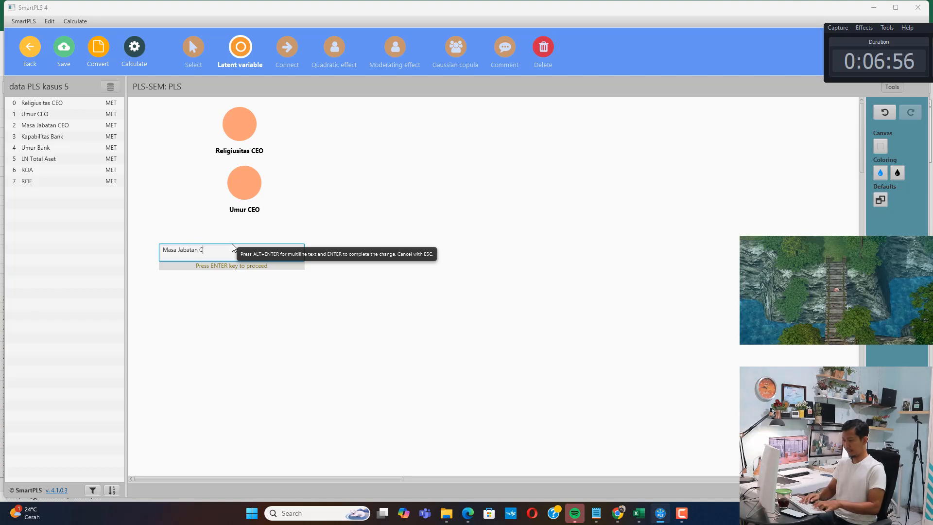
pyautogui.write('EO')
pyautogui.press('Return')
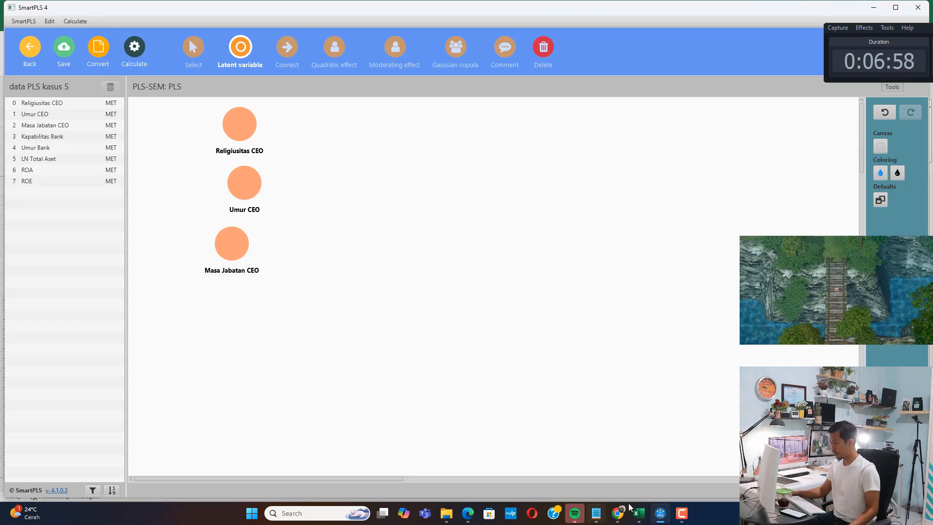
# Compare the bank variable names in Gambar 5.2.2, Excel's Variabel list and the article's structural model in section 5.2
pyautogui.click(473, 514)
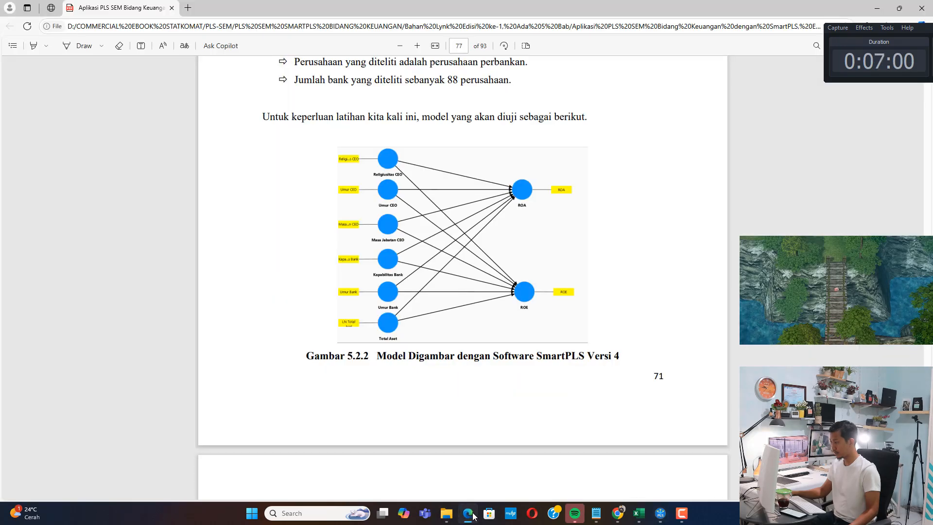
pyautogui.click(472, 514)
pyautogui.click(636, 514)
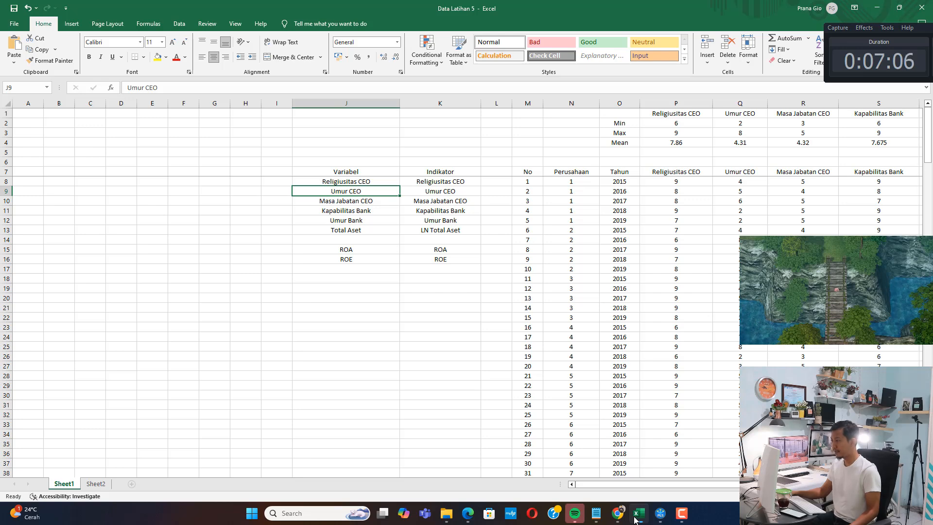
pyautogui.click(468, 514)
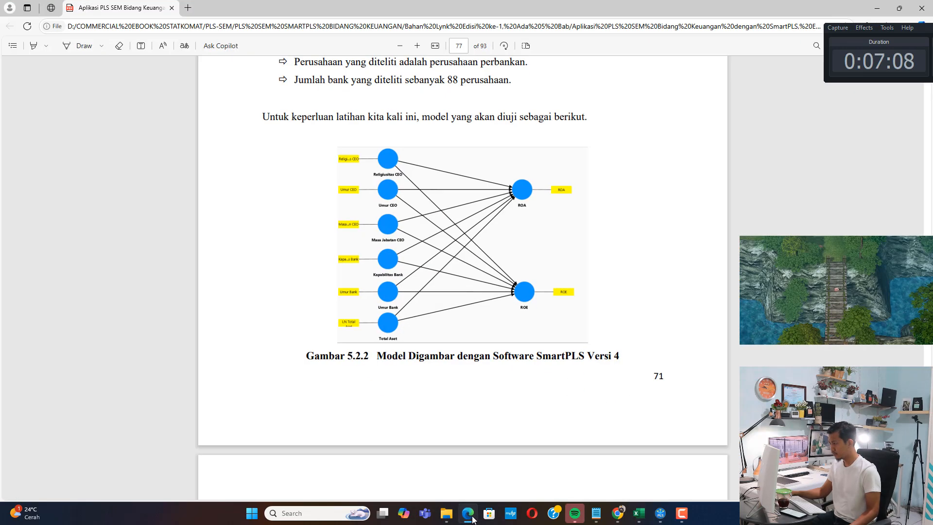
pyautogui.scroll(20, 430, 335)
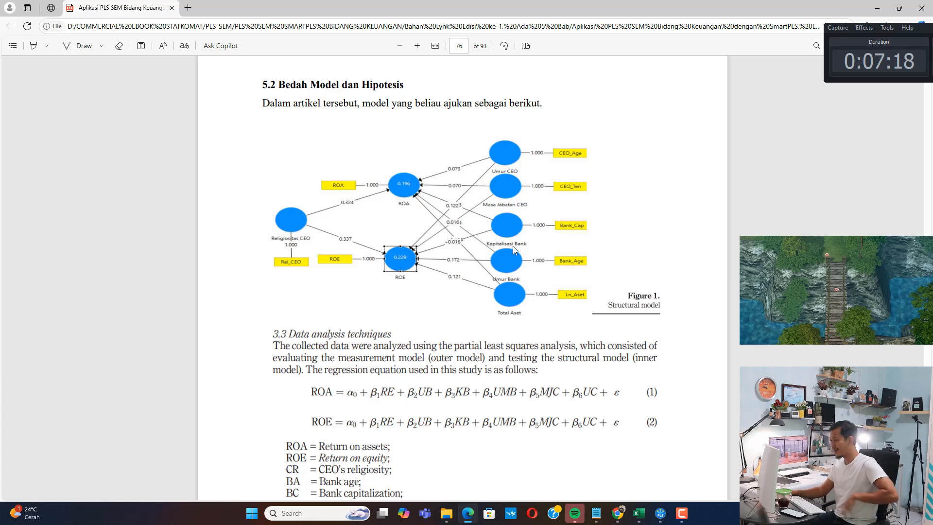
# Switch to SmartPLS and add a latent variable named "Kapitalisasi Bank" below Masa Jabatan CEO
pyautogui.click(659, 511)
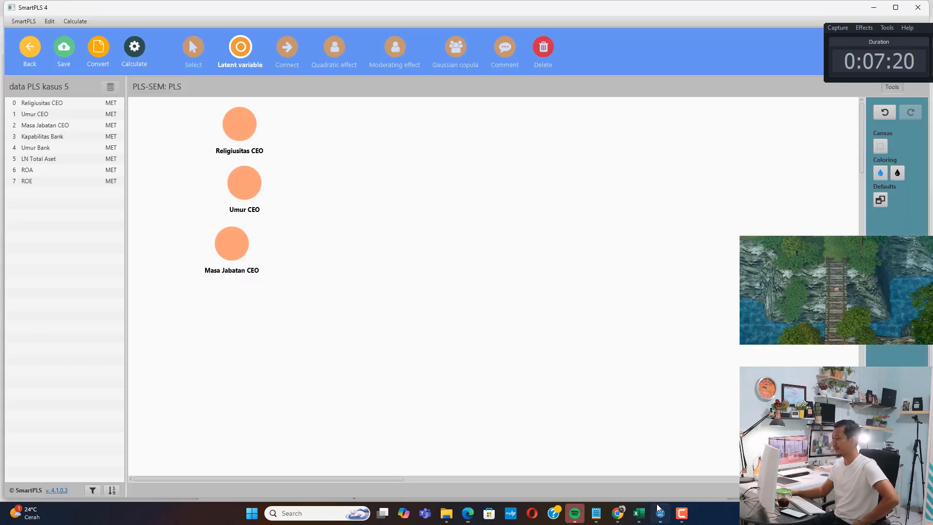
pyautogui.click(239, 306)
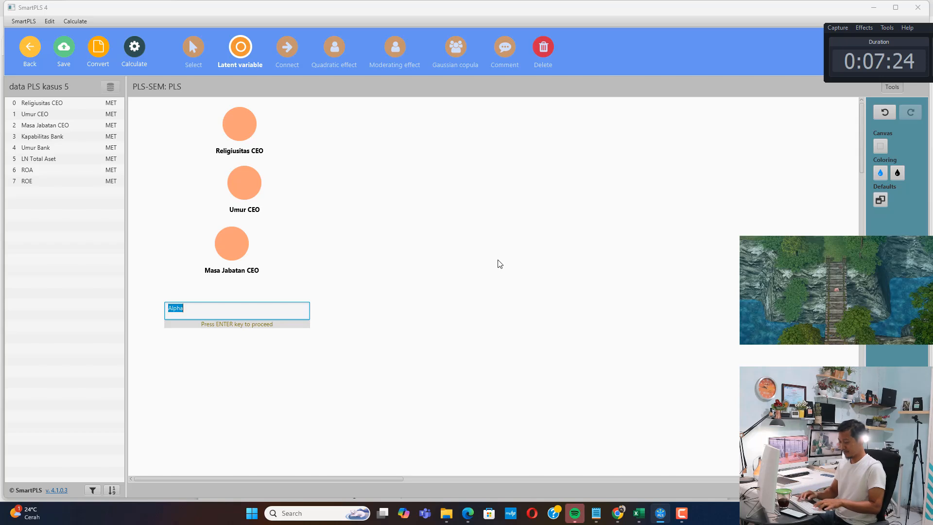
pyautogui.write('Kapit')
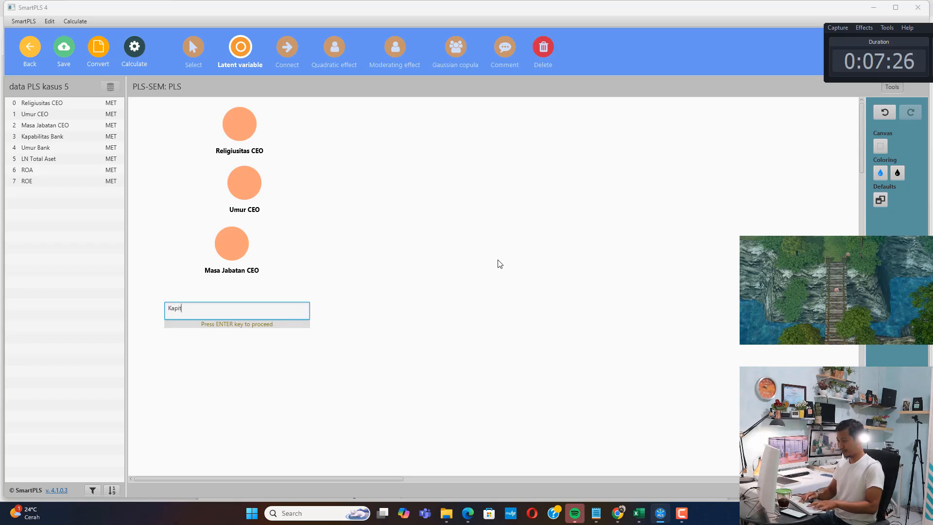
pyautogui.write('alisasi Ban')
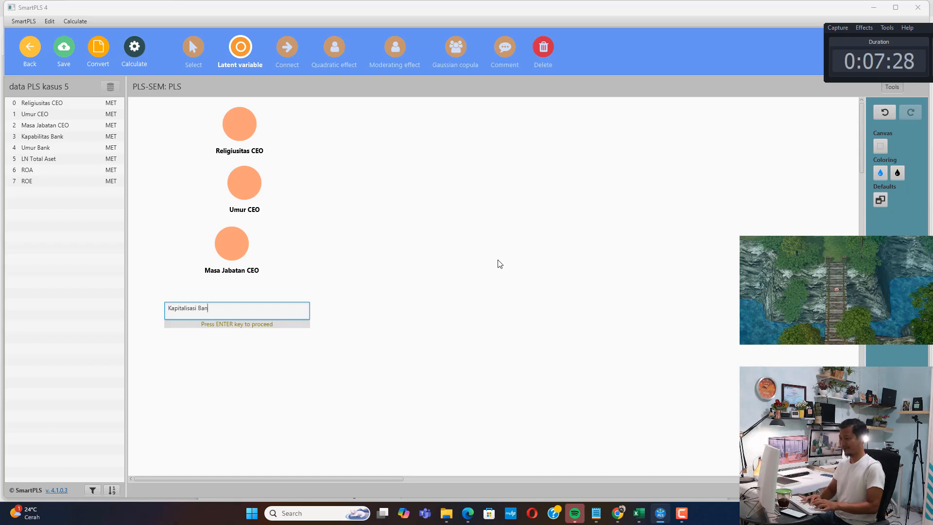
pyautogui.write('k')
pyautogui.press('Return')
# Check the variable list on page 77 of the PDF and add a latent variable "Umur Bank" below Kapitalisasi Bank in SmartPLS
pyautogui.click(478, 512)
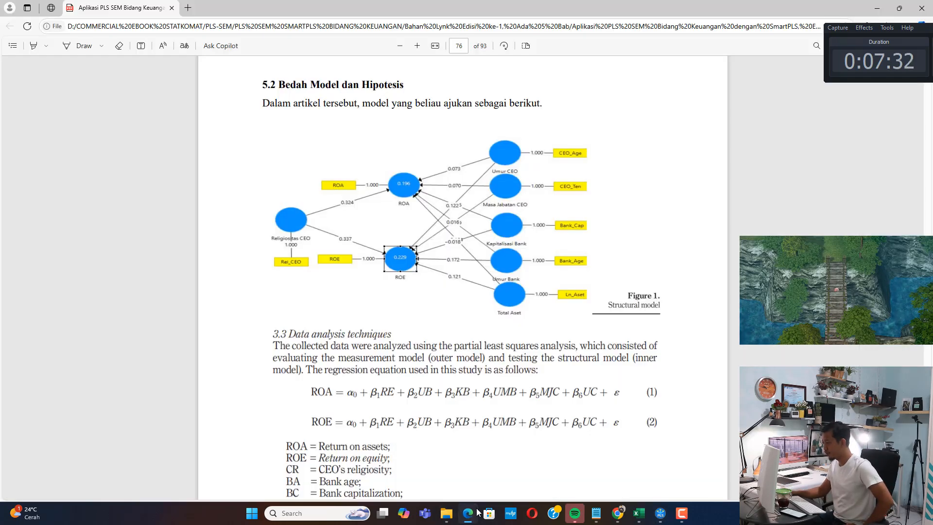
pyautogui.click(479, 512)
pyautogui.click(467, 513)
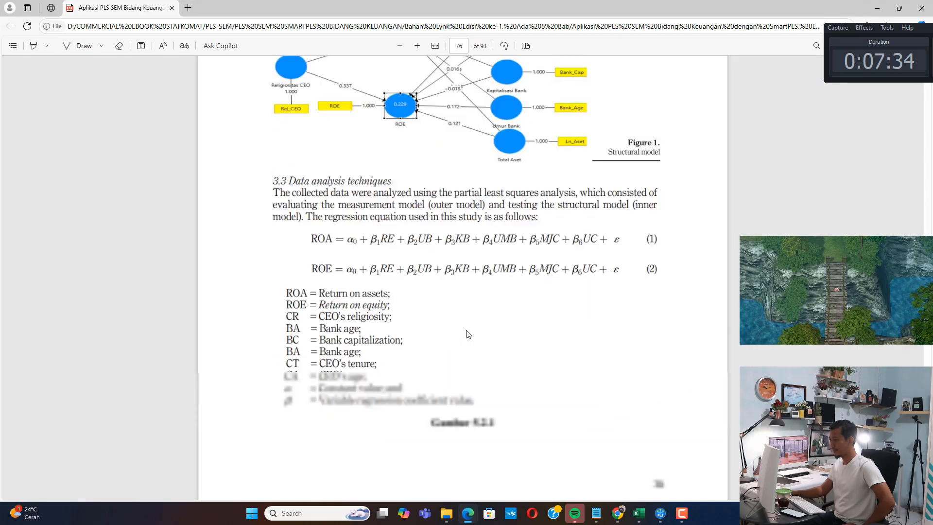
pyautogui.scroll(-10, 470, 338)
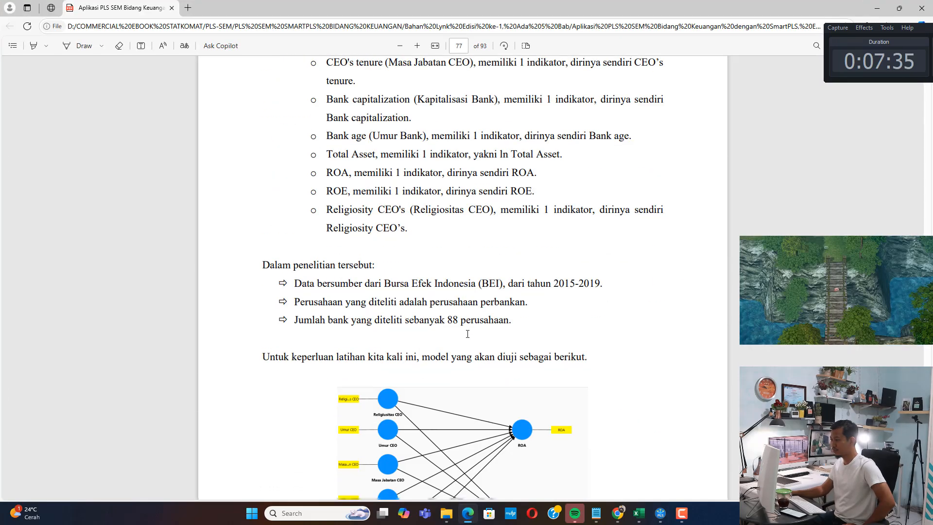
pyautogui.click(660, 511)
pyautogui.click(233, 369)
pyautogui.write('Alpha')
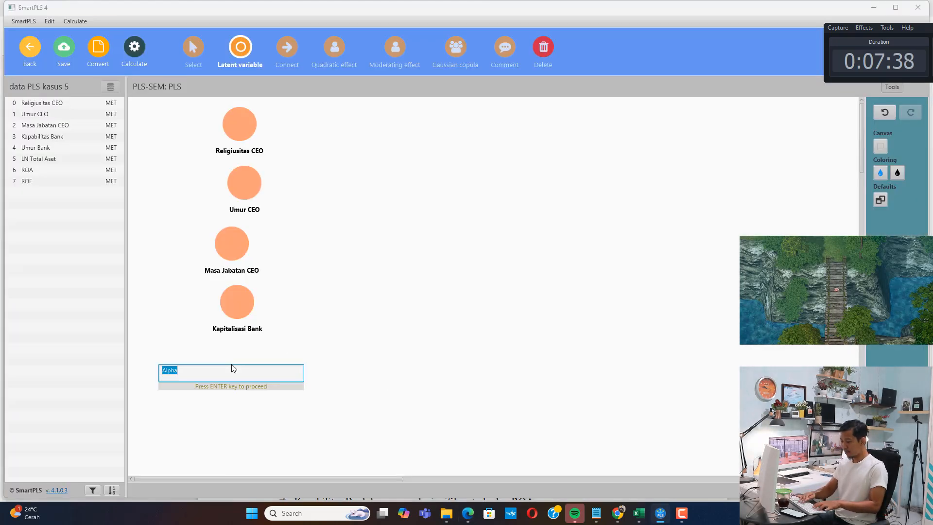
pyautogui.write('Umur Bank')
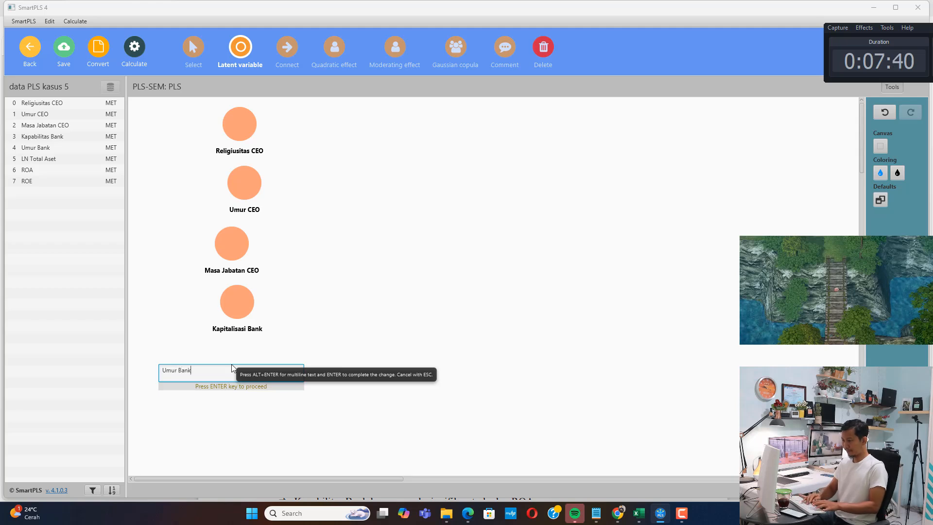
pyautogui.press('Return')
# Add a latent variable named "Total Aset" below Umur Bank
pyautogui.click(232, 445)
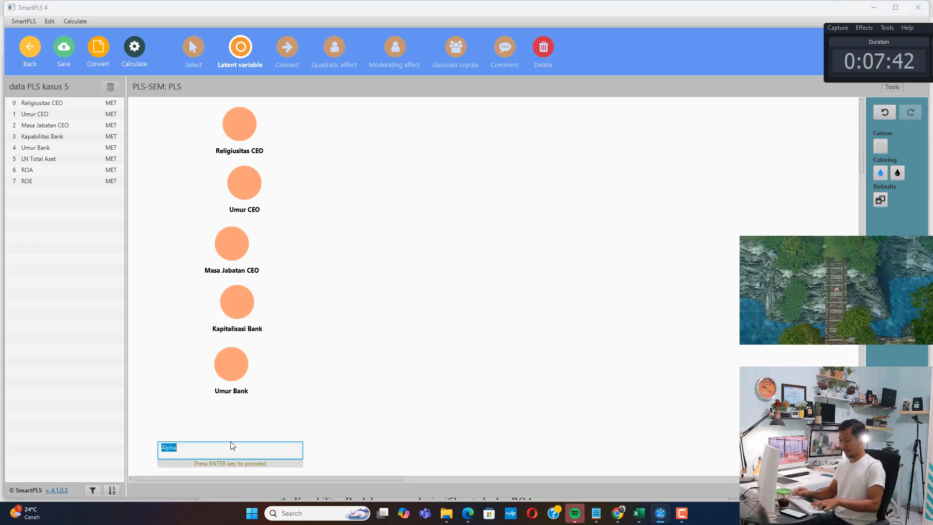
pyautogui.write('Total Aset')
pyautogui.press('Return')
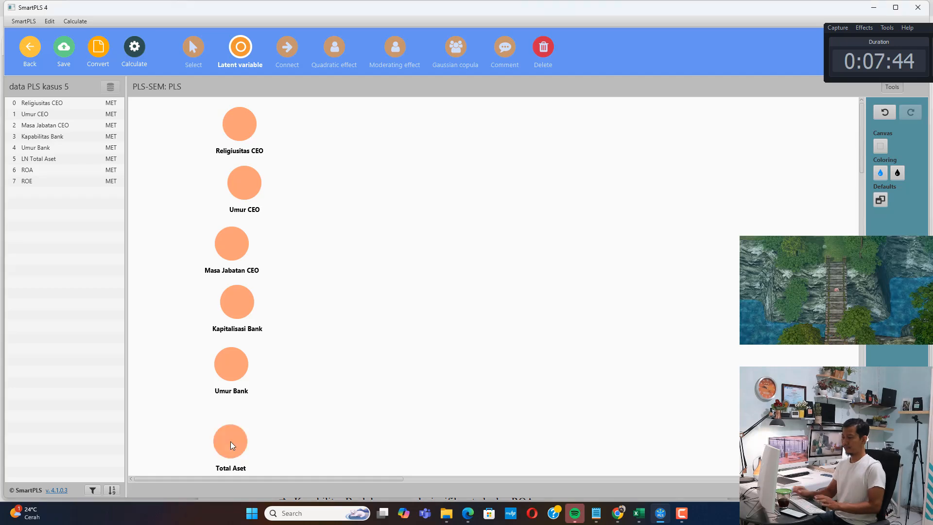
# Add a latent variable for ROA beside Religiusitas CEO and one named "ROE" beneath it, forming a second column
pyautogui.click(441, 139)
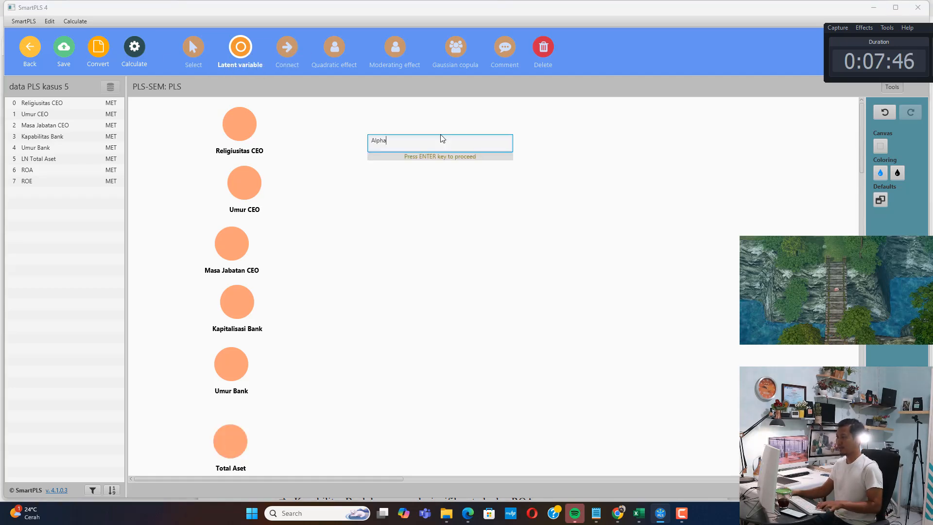
pyautogui.write('ROA')
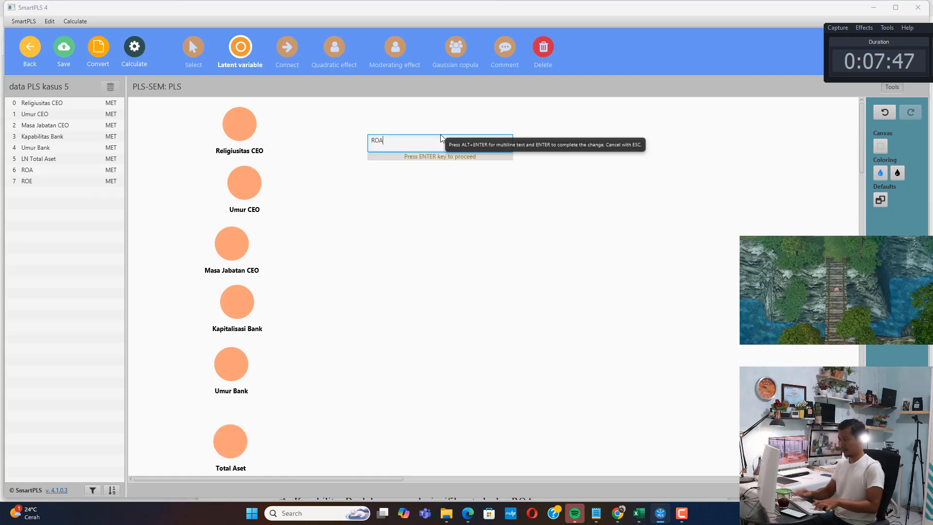
pyautogui.click(474, 517)
pyautogui.click(474, 517)
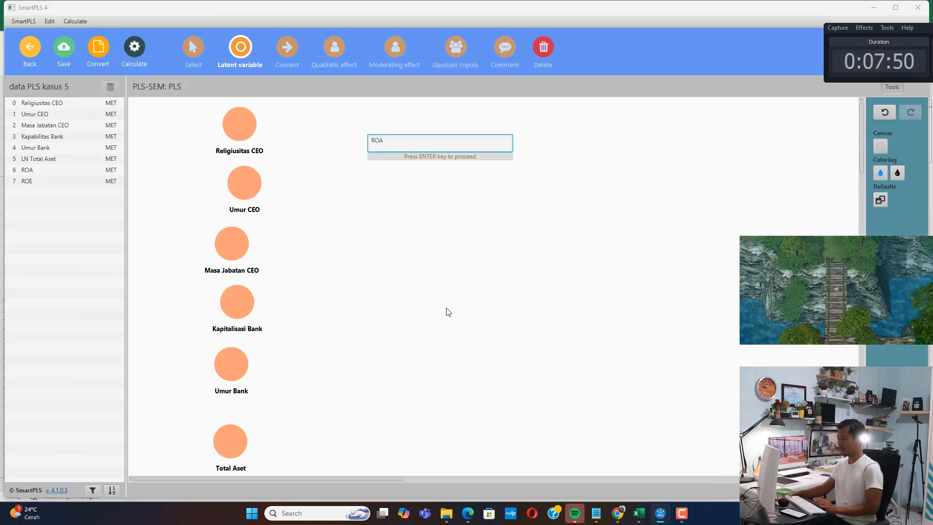
pyautogui.write('\\')
pyautogui.press('Return')
pyautogui.click(434, 310)
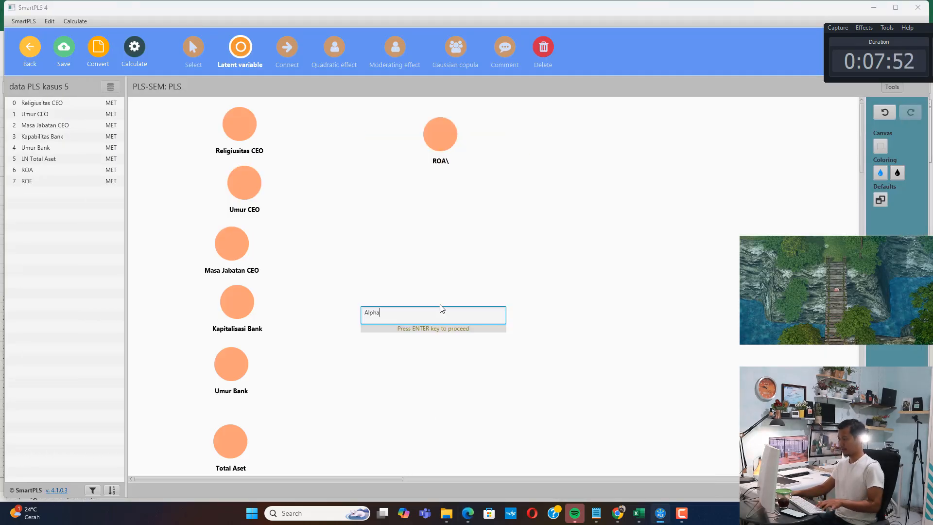
pyautogui.write('ROE')
pyautogui.press('Return')
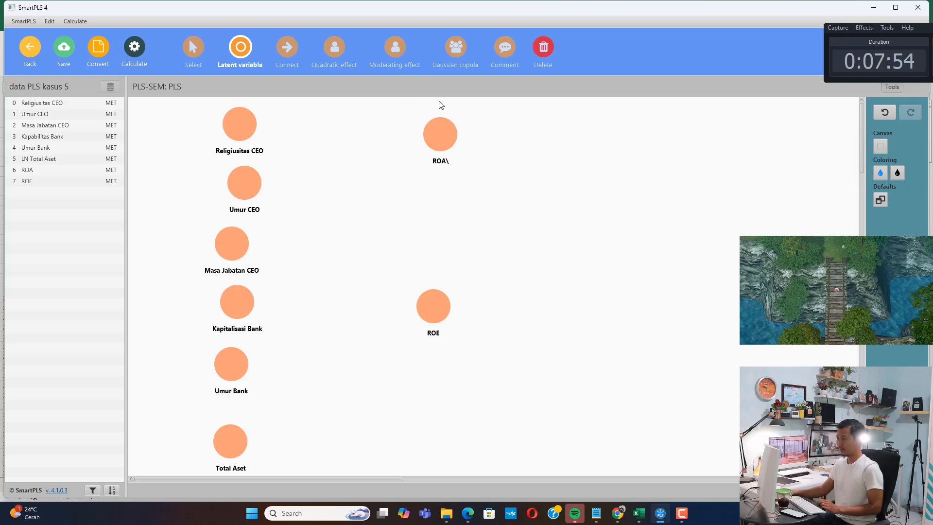
# Correct the upper outcome variable's caption to "ROA" without the stray backslash
pyautogui.doubleClick(448, 132)
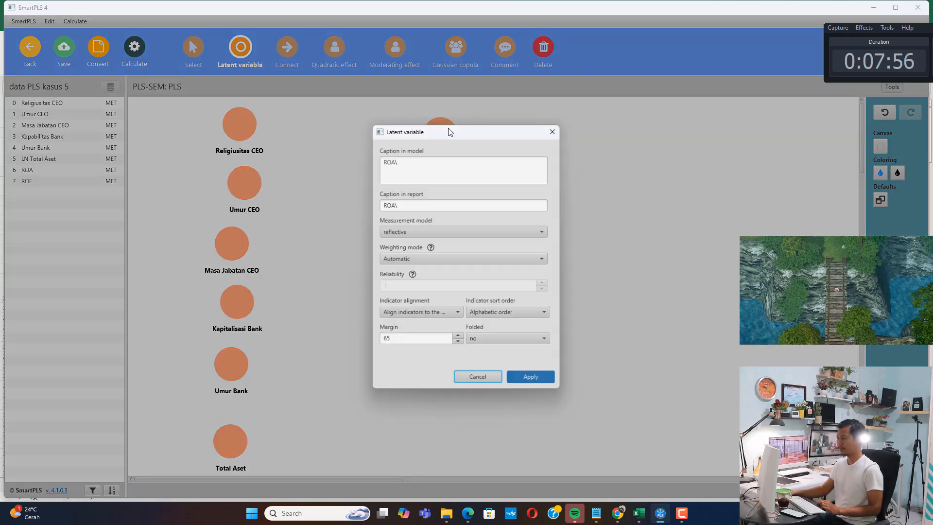
pyautogui.click(415, 163)
pyautogui.click(520, 382)
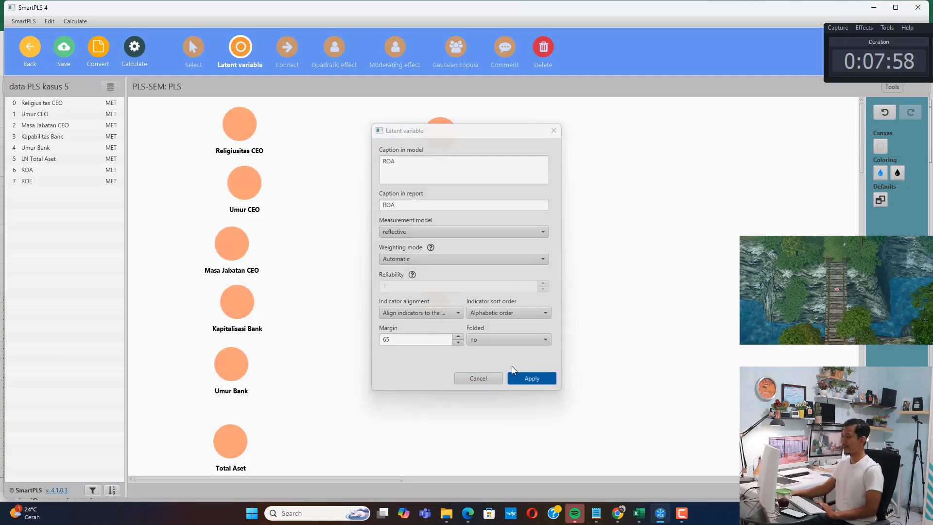
# Assign each of the eight data indicators, from Religiusitas CEO to ROE, to its corresponding latent variable
pyautogui.moveTo(58, 107); pyautogui.dragTo(244, 182)
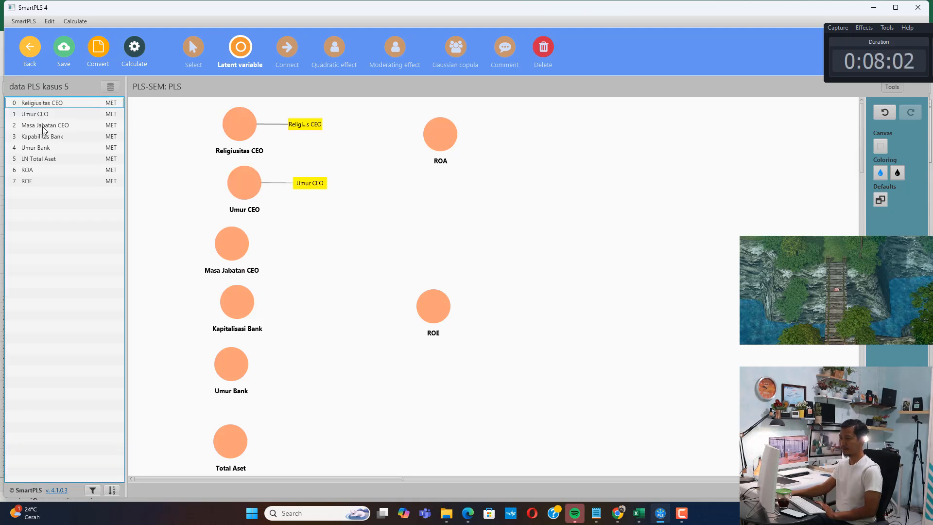
pyautogui.moveTo(39, 125); pyautogui.dragTo(232, 242)
pyautogui.moveTo(58, 140); pyautogui.dragTo(227, 302)
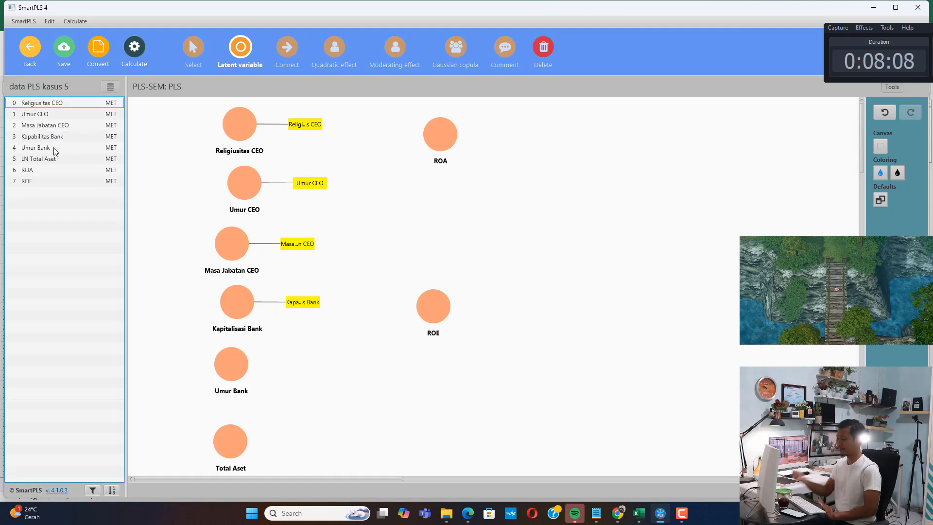
pyautogui.moveTo(53, 149); pyautogui.dragTo(208, 414)
pyautogui.moveTo(48, 171); pyautogui.dragTo(401, 299)
# Align the indicators of Religiusitas CEO, Umur CEO and Masa Jabatan CEO to the left, lining Umur CEO up under Religiusitas CEO
pyautogui.rightClick(234, 130)
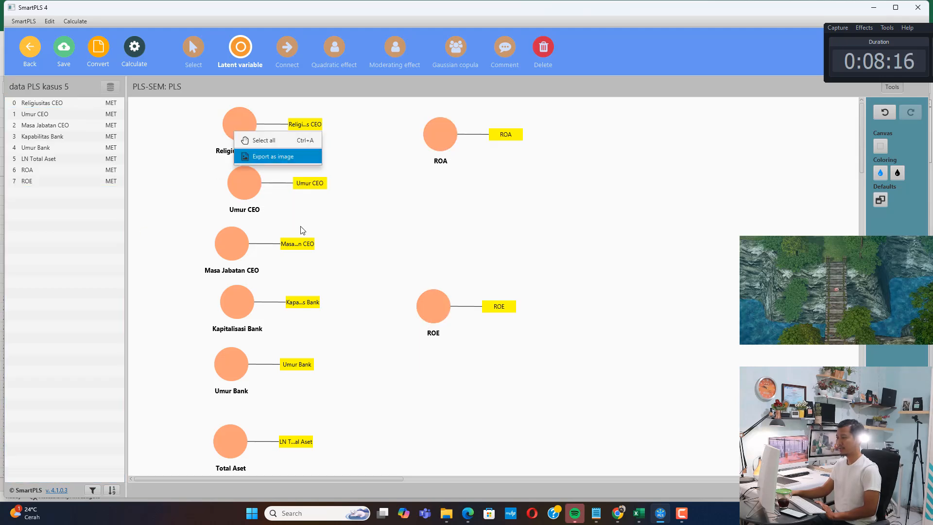
pyautogui.click(198, 132)
pyautogui.click(198, 49)
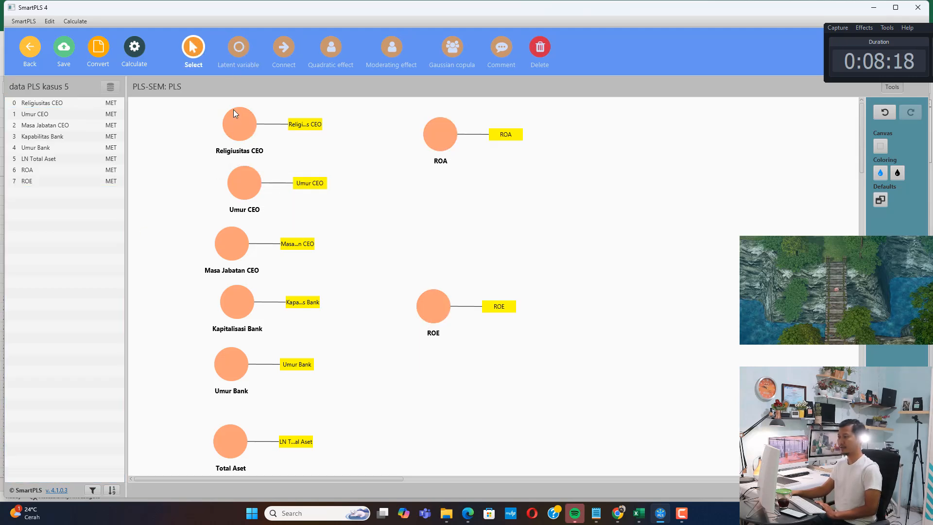
pyautogui.rightClick(234, 122)
pyautogui.click(299, 256)
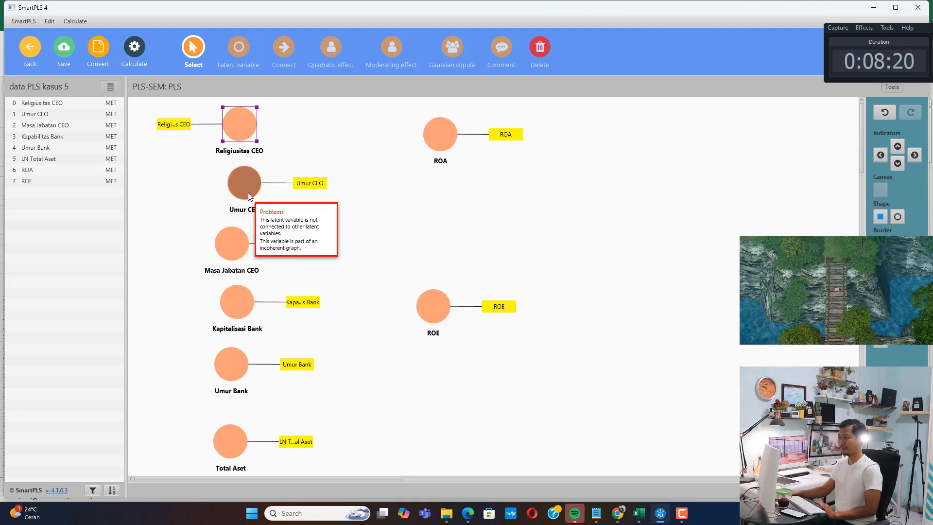
pyautogui.rightClick(244, 184)
pyautogui.click(296, 316)
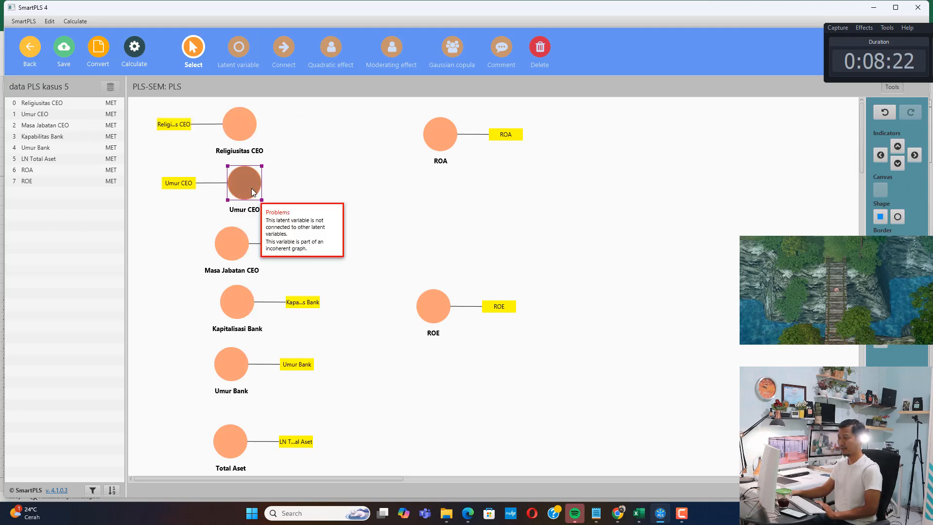
pyautogui.rightClick(226, 252)
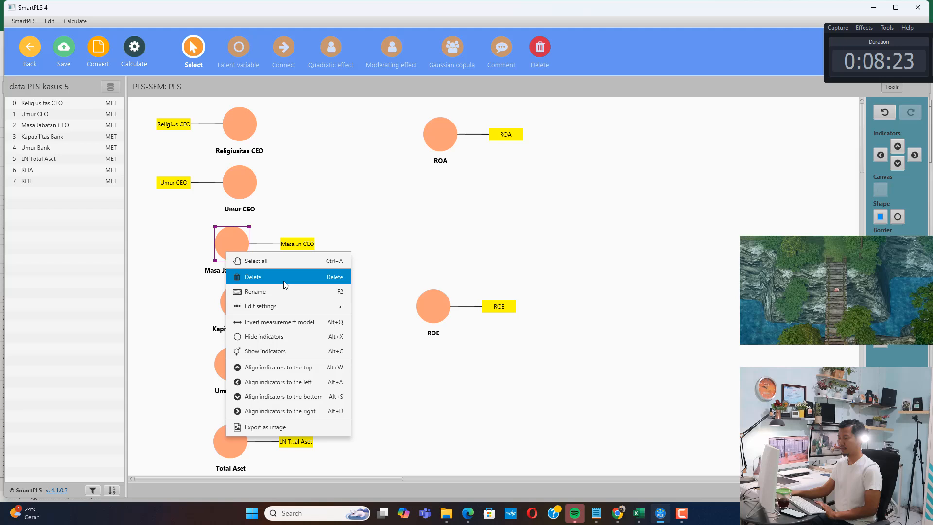
pyautogui.click(272, 382)
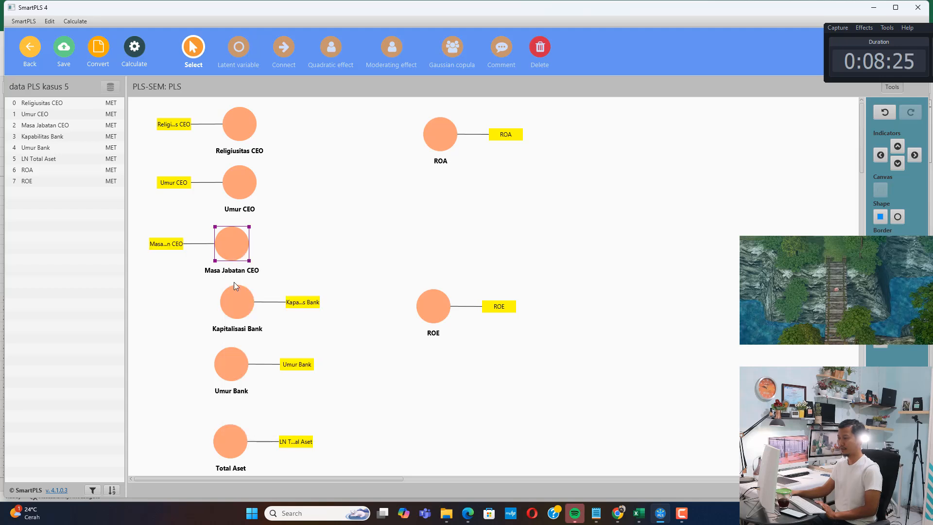
# Align the indicators of Kapitalisasi Bank, Umur Bank and Total Aset to the left and line their circles up in the predictor column
pyautogui.rightClick(236, 314)
pyautogui.click(318, 442)
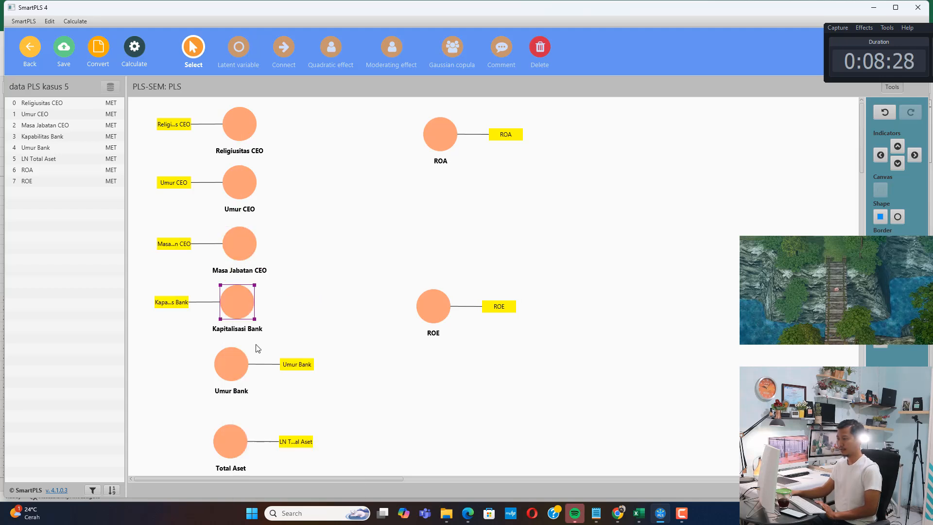
pyautogui.rightClick(233, 362)
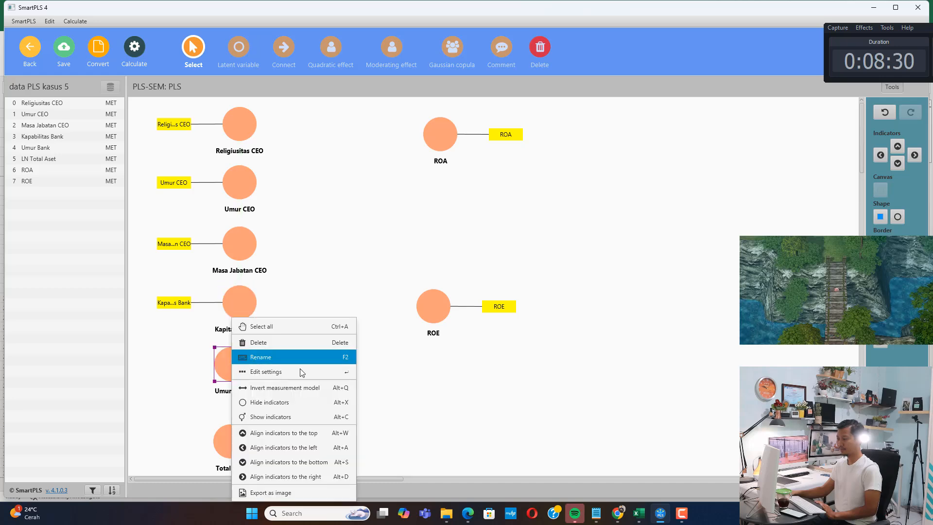
pyautogui.click(284, 447)
pyautogui.moveTo(230, 372); pyautogui.dragTo(238, 371)
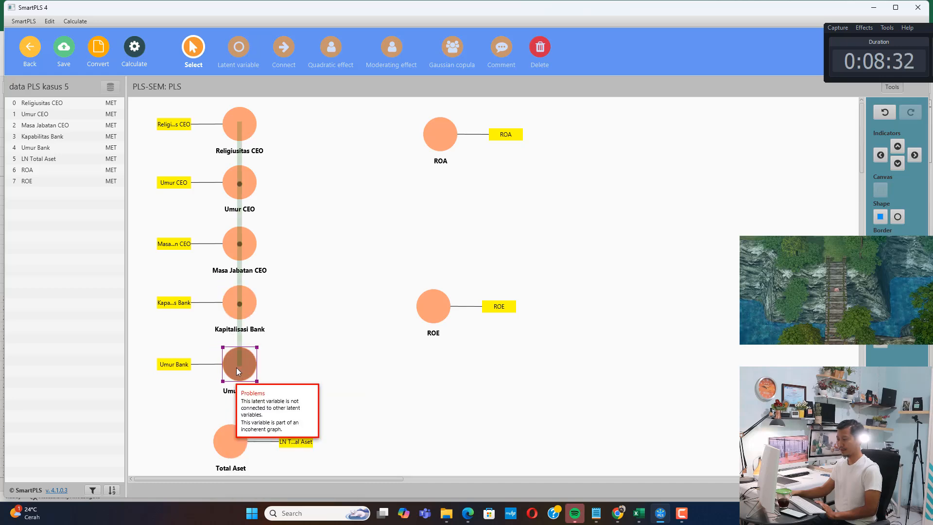
pyautogui.rightClick(227, 451)
pyautogui.click(301, 445)
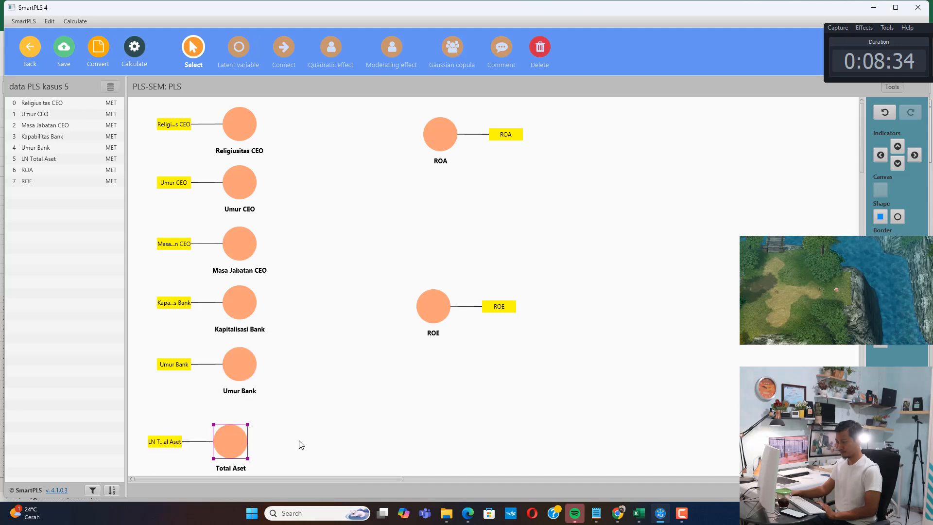
pyautogui.moveTo(221, 440); pyautogui.dragTo(230, 432)
# Move ROE and ROA slightly down and right so they stand vertically aligned beside the predictor column
pyautogui.click(429, 306)
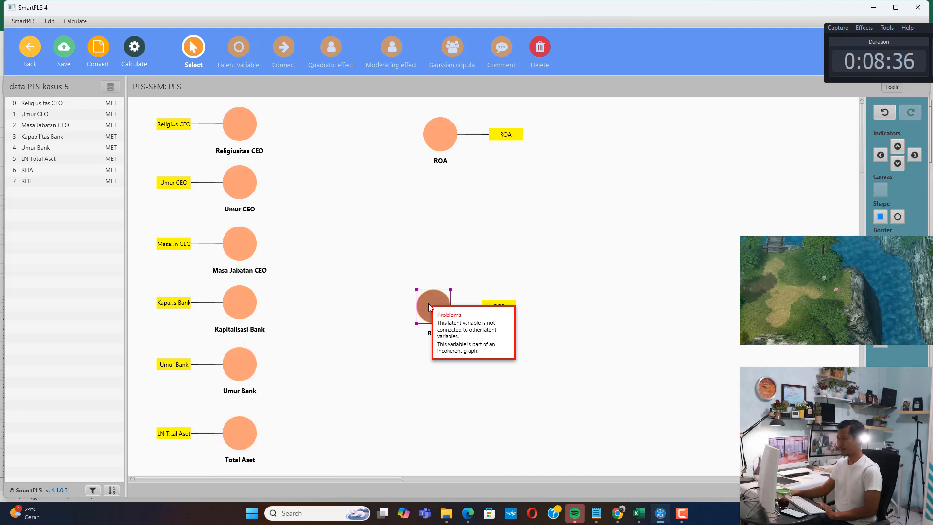
pyautogui.moveTo(429, 307); pyautogui.dragTo(451, 330)
pyautogui.moveTo(442, 145); pyautogui.dragTo(447, 168)
# Connect Religiusitas CEO, Umur CEO, Masa Jabatan CEO, Kapitalisasi Bank, Umur Bank and Total Aset each to ROA with a path
pyautogui.click(284, 48)
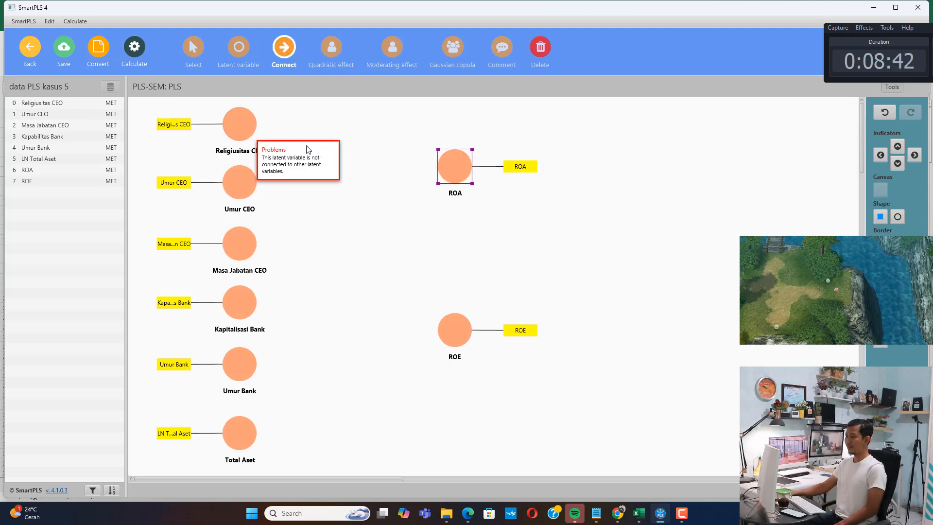
pyautogui.click(240, 124)
pyautogui.click(452, 167)
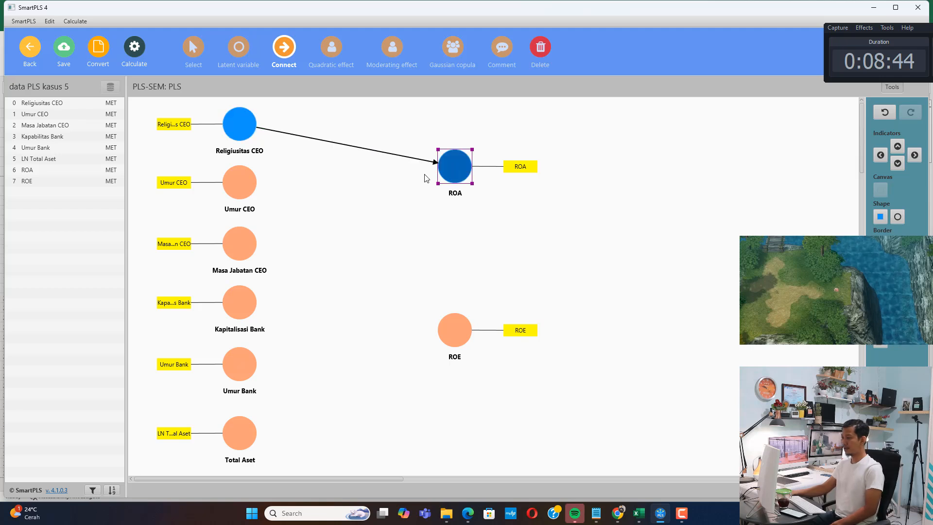
pyautogui.click(240, 182)
pyautogui.click(453, 168)
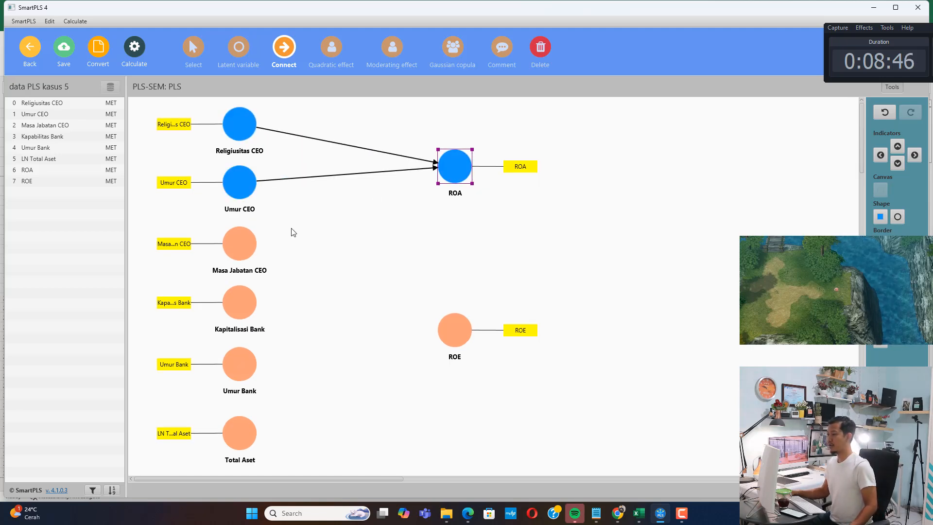
pyautogui.click(240, 243)
pyautogui.click(439, 172)
pyautogui.click(243, 298)
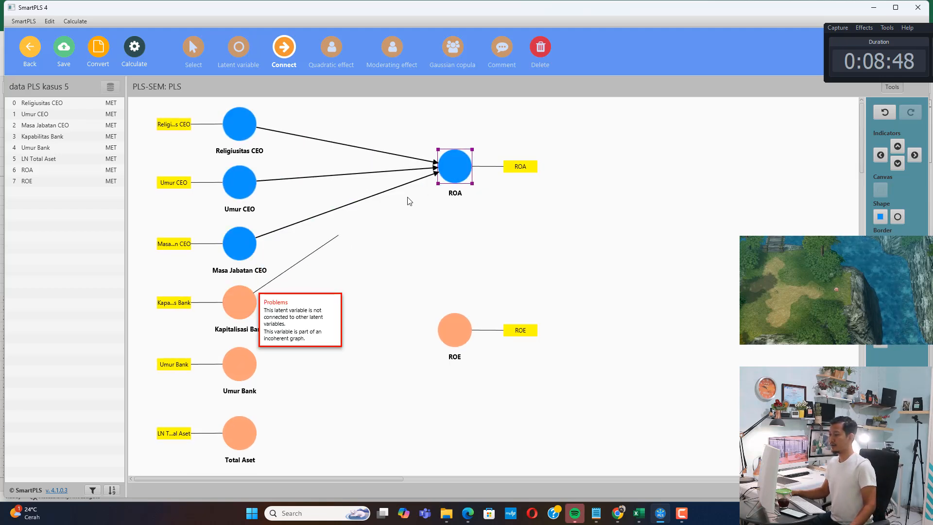
pyautogui.click(442, 172)
pyautogui.click(240, 365)
pyautogui.click(442, 176)
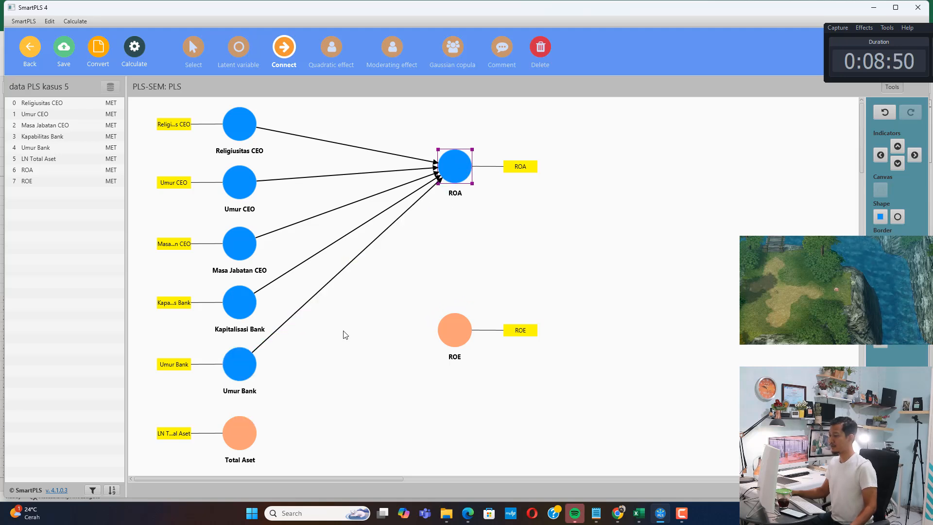
pyautogui.click(241, 430)
pyautogui.click(442, 177)
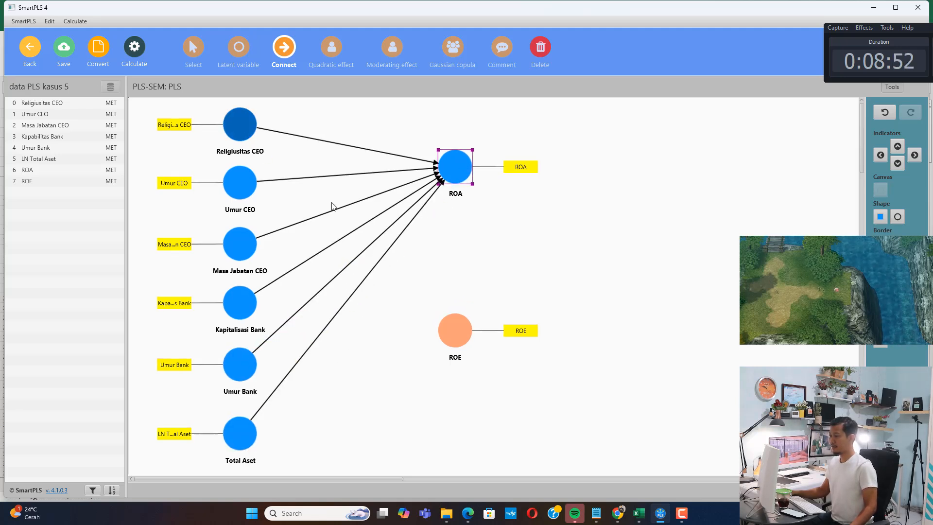
# Draw a path from each of the six predictor variables, Religiusitas CEO through Total Aset, to ROE
pyautogui.click(454, 325)
pyautogui.click(240, 183)
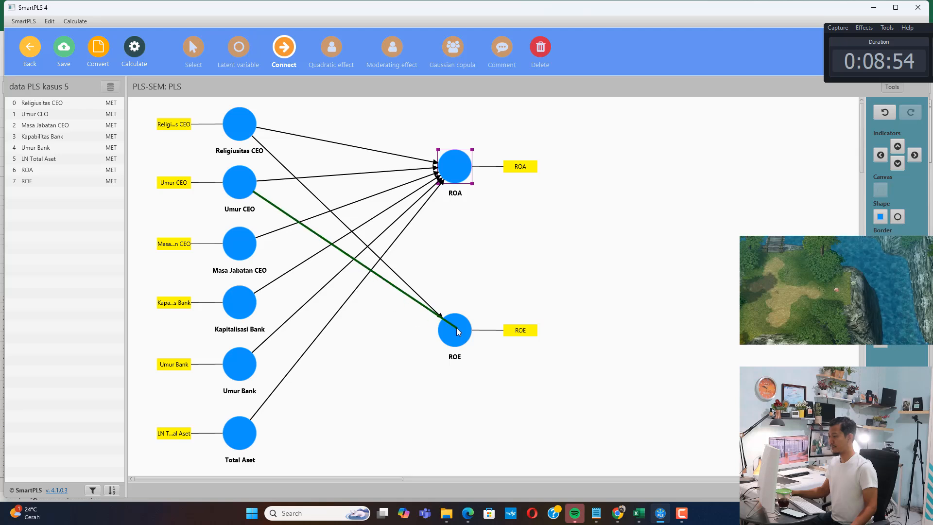
pyautogui.click(456, 327)
pyautogui.click(239, 242)
pyautogui.click(443, 328)
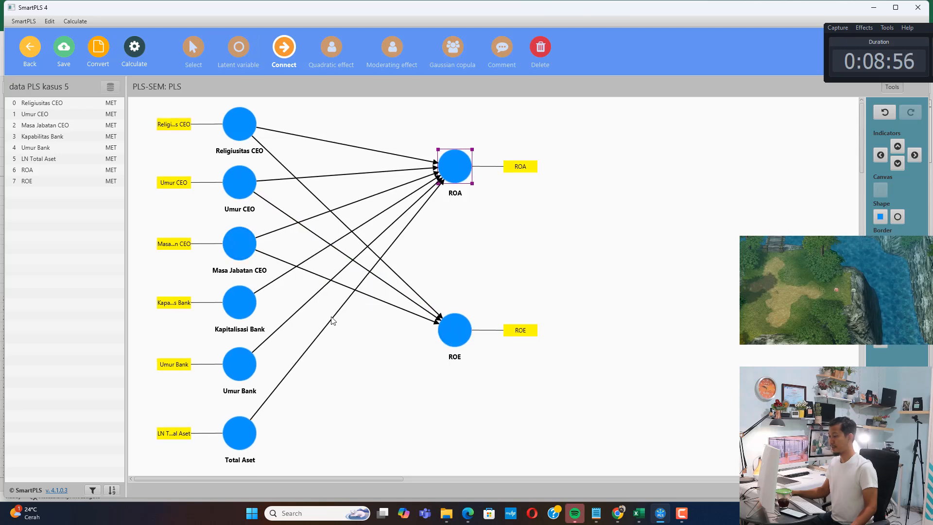
pyautogui.click(244, 302)
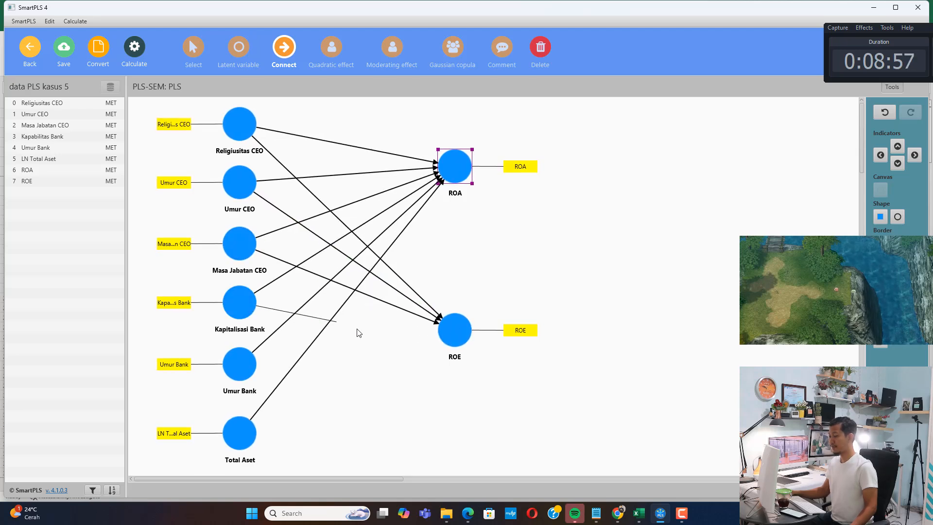
pyautogui.click(446, 339)
pyautogui.click(242, 365)
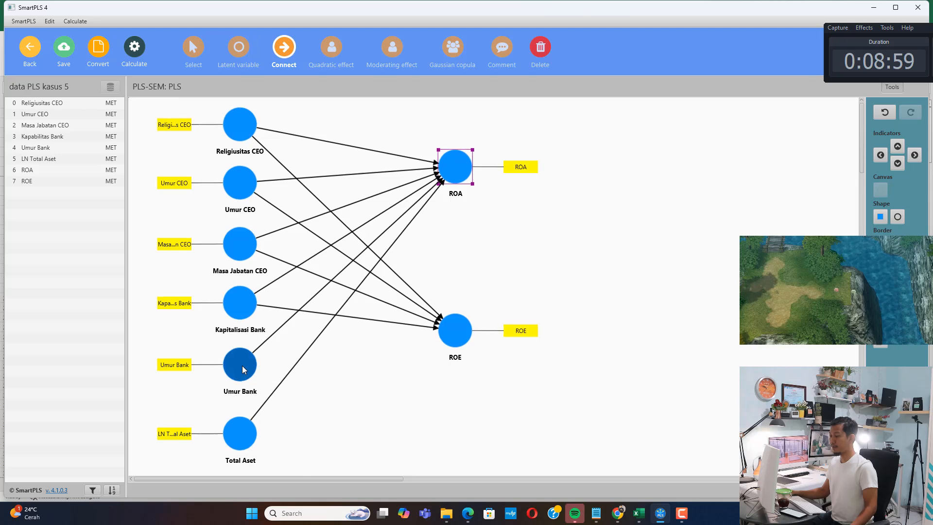
pyautogui.click(456, 333)
pyautogui.click(247, 430)
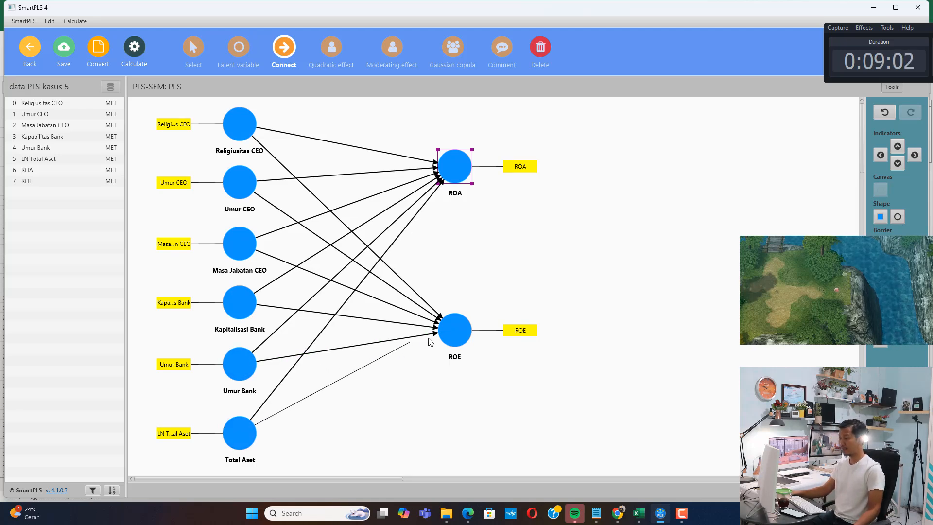
pyautogui.click(446, 336)
# Save the model and nudge the ROA variable slightly upward on the canvas
pyautogui.hotkey('ctrl', 's')
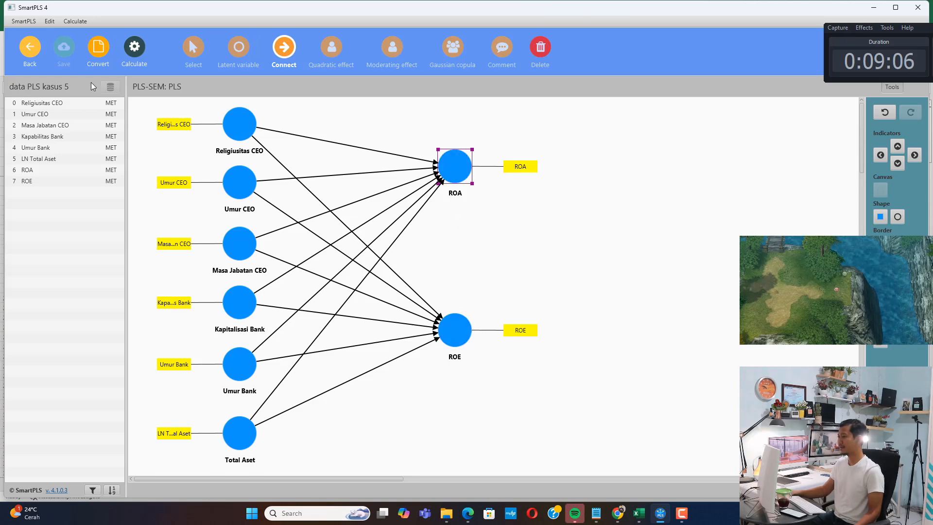
pyautogui.click(193, 47)
pyautogui.moveTo(450, 165); pyautogui.dragTo(450, 160)
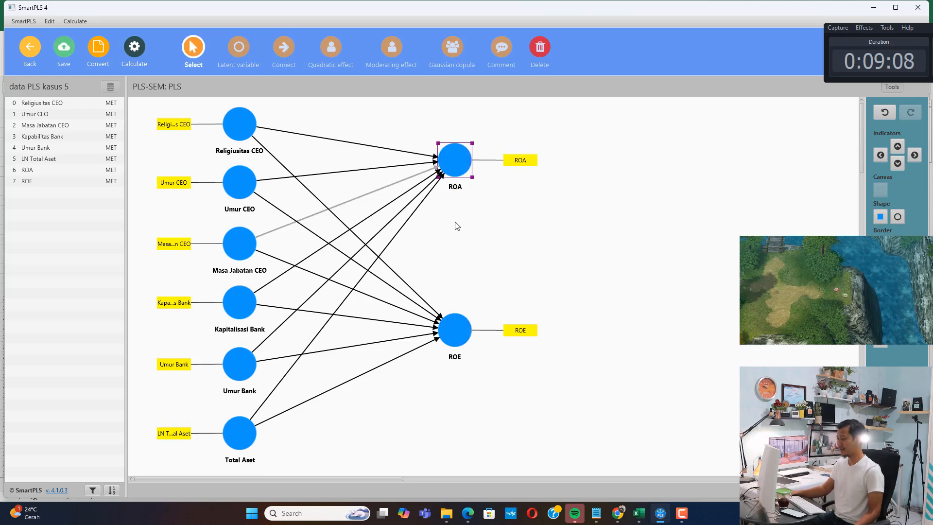
# Switch to the e-book PDF in Edge and review section 5.4 on the reference book and the stages of the statistical analysis
pyautogui.click(467, 513)
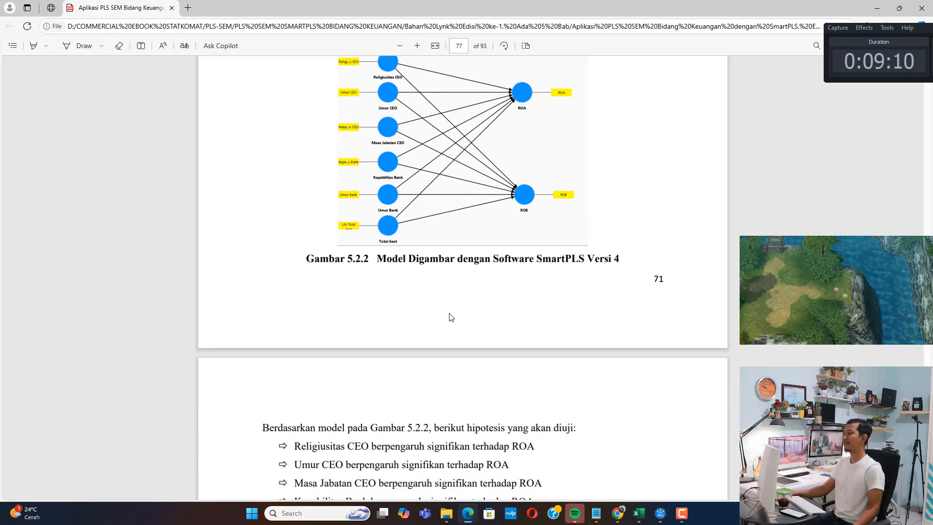
pyautogui.scroll(-20, 451, 317)
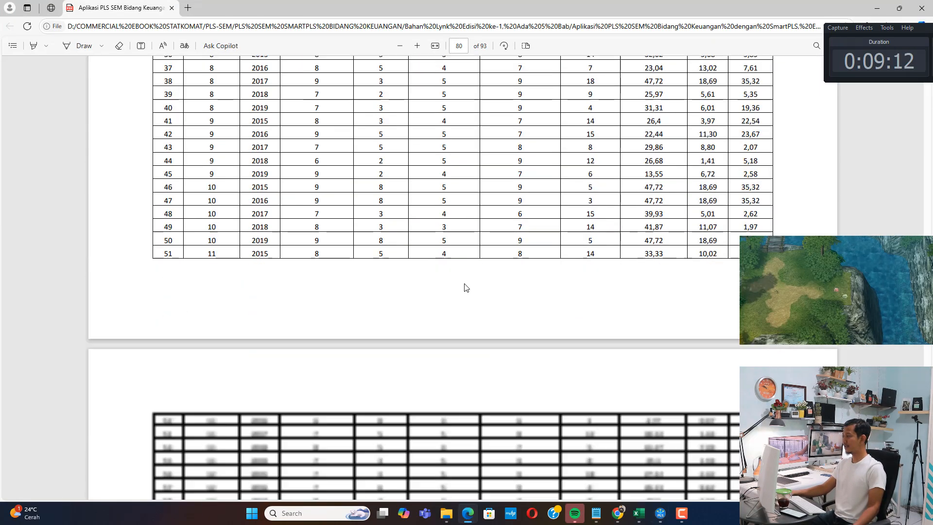
pyautogui.scroll(-20, 465, 287)
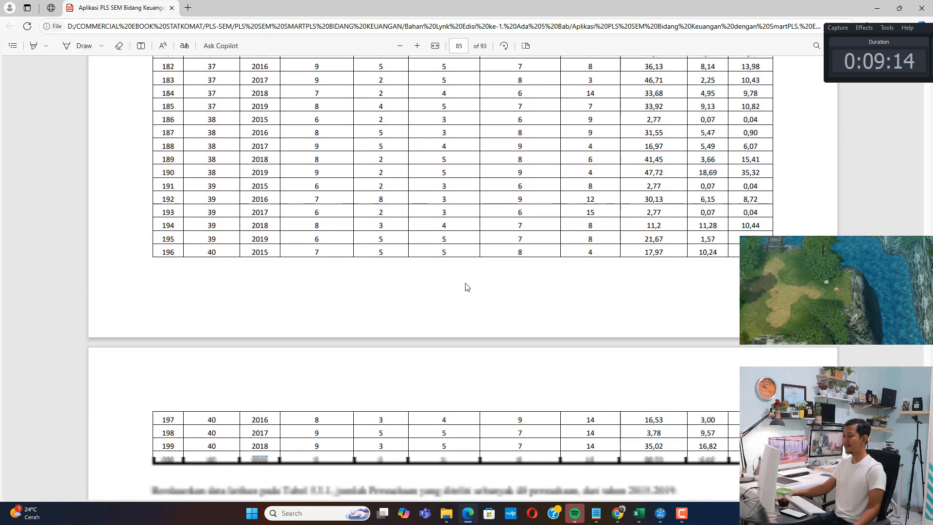
pyautogui.scroll(-15, 467, 286)
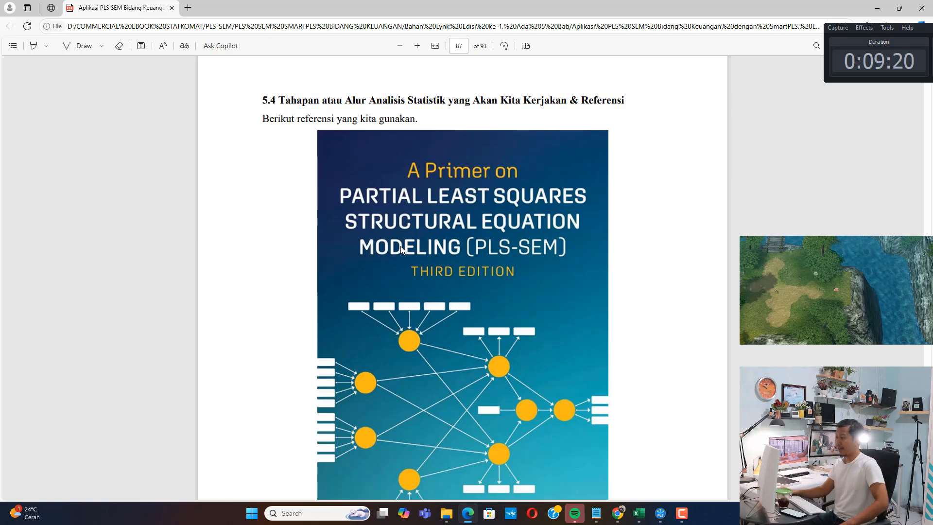
pyautogui.scroll(-3, 431, 305)
pyautogui.scroll(3, 411, 384)
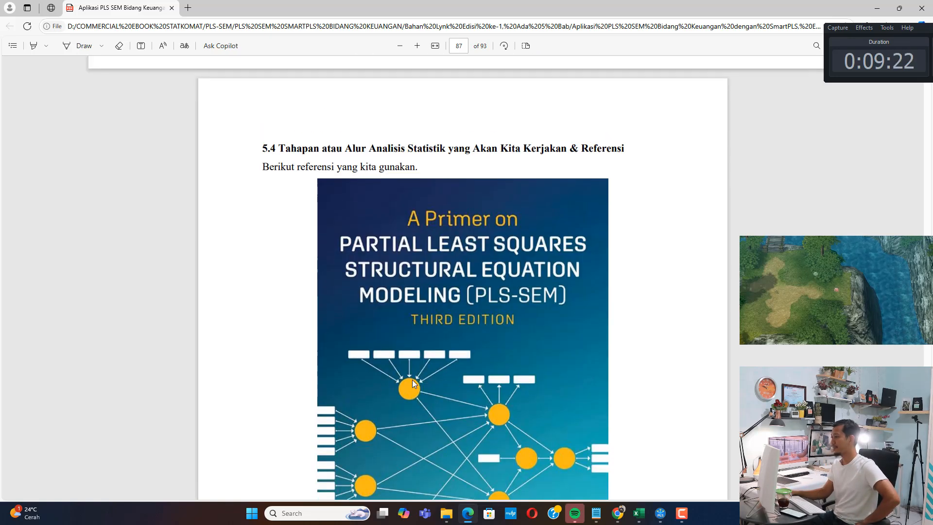
pyautogui.scroll(-11, 384, 298)
pyautogui.scroll(-6, 387, 298)
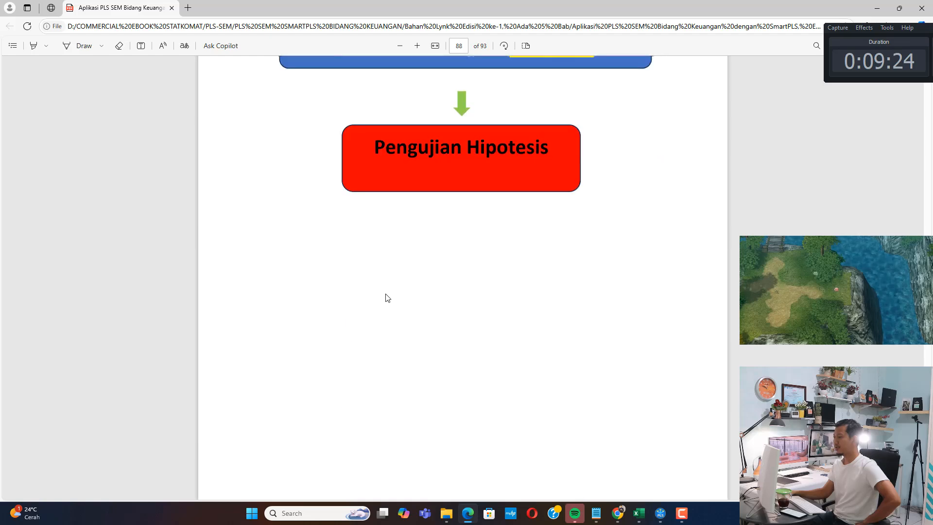
pyautogui.scroll(3, 386, 298)
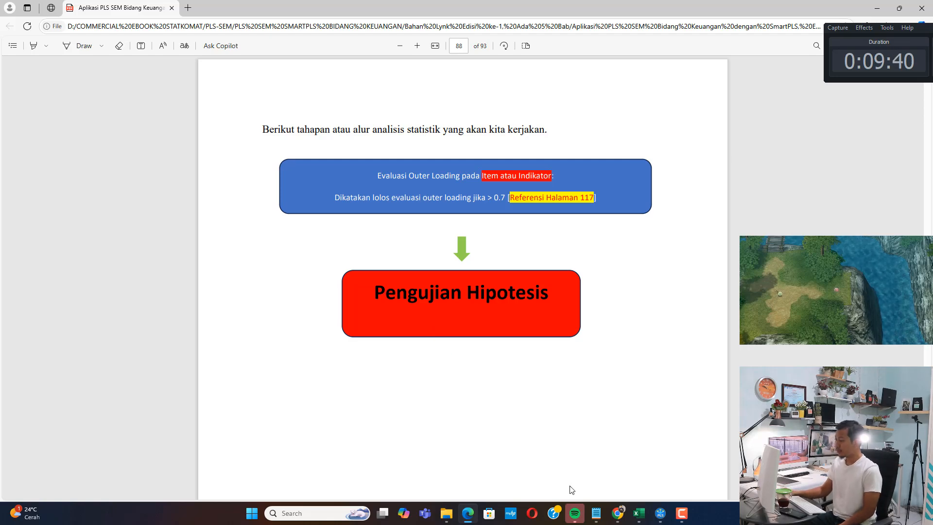
# Return to the SmartPLS workspace and open the PLS model of the project DATA KEUANGAN, LYNK, CONTOH 5
pyautogui.click(659, 513)
pyautogui.click(36, 49)
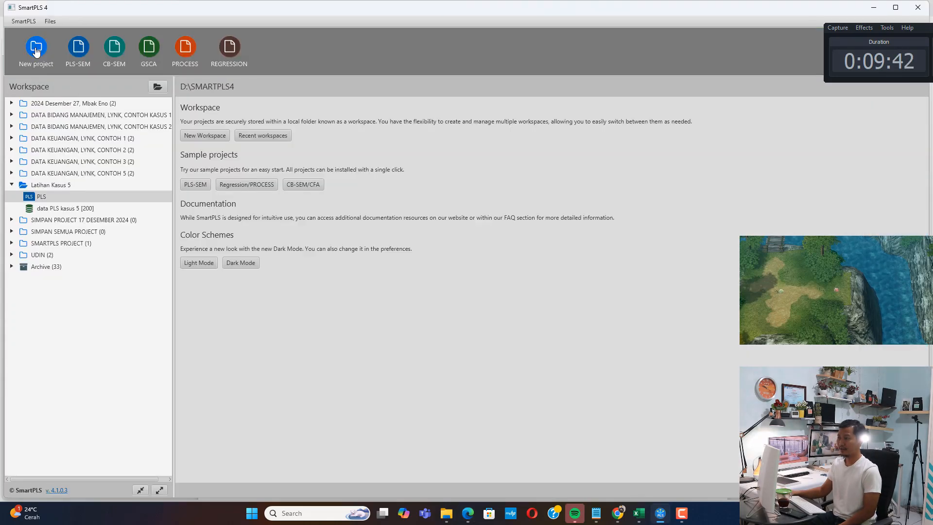
pyautogui.doubleClick(118, 173)
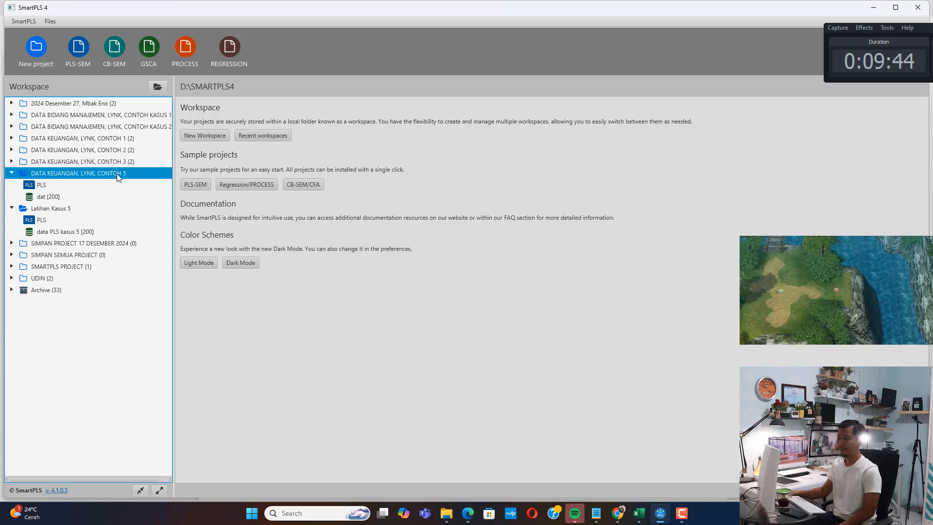
pyautogui.click(47, 187)
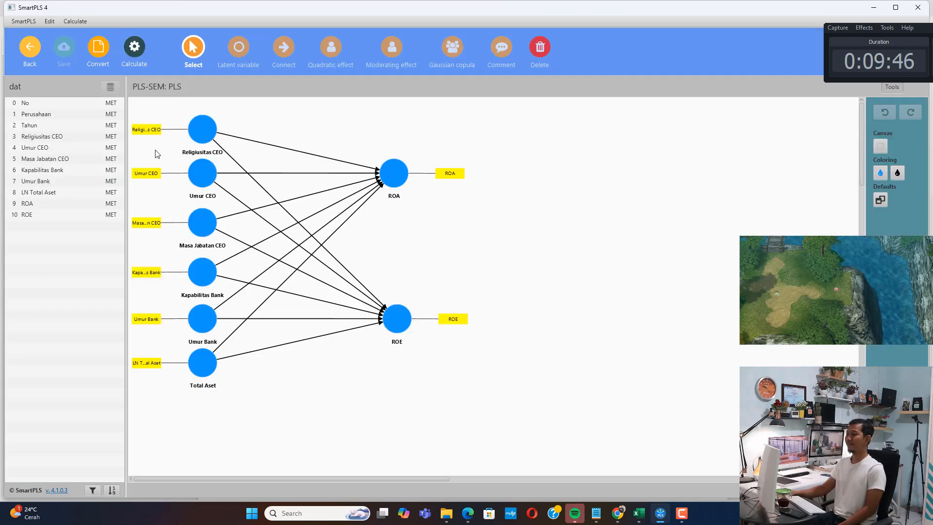
# Run the PLS-SEM algorithm on the opened model and open its report
pyautogui.click(74, 21)
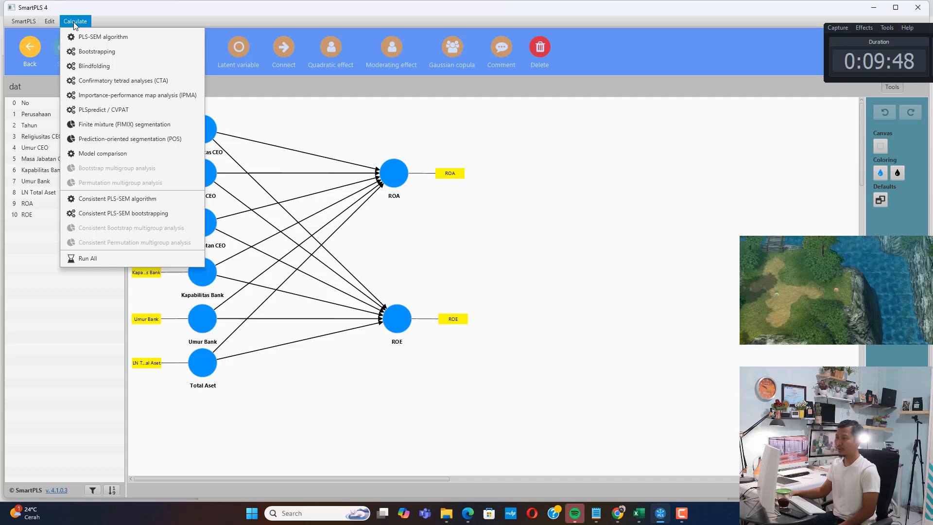
pyautogui.click(92, 37)
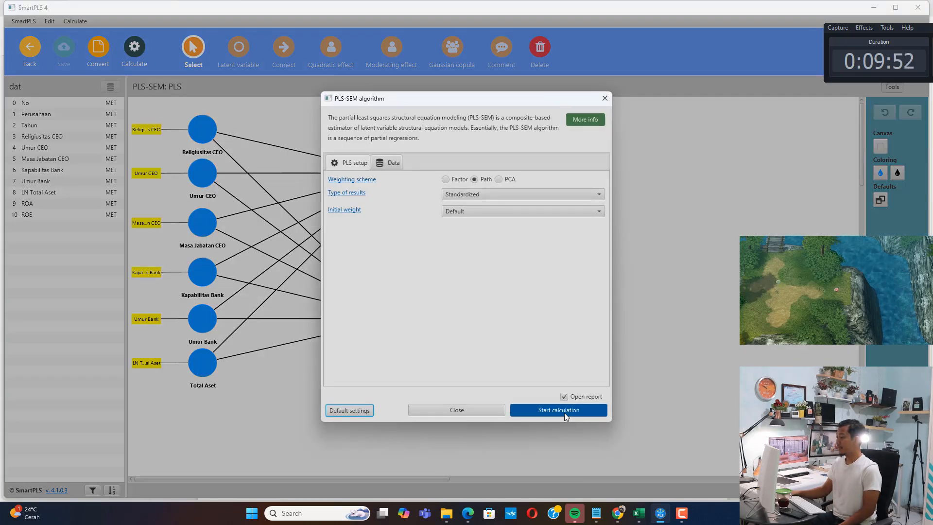
pyautogui.click(563, 410)
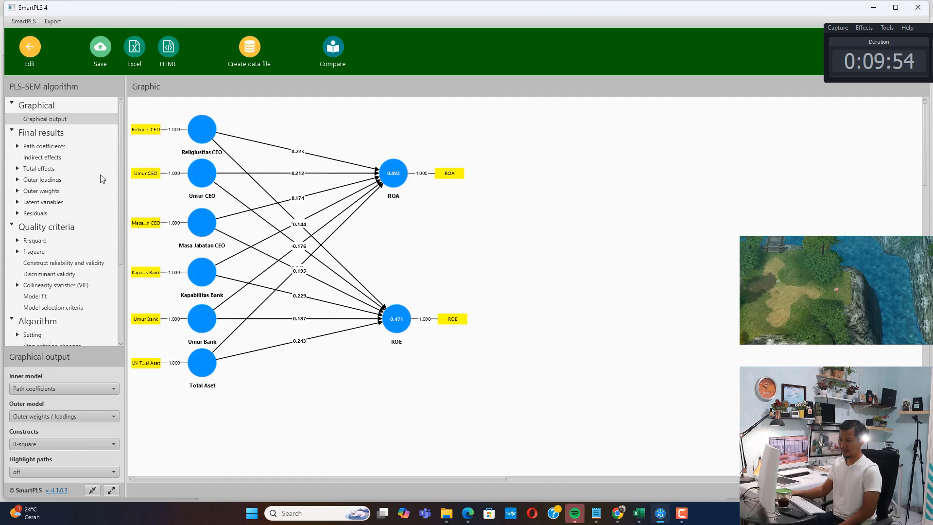
# Show the outer loadings matrix in the report and examine each indicator's loading on its latent variable
pyautogui.click(49, 180)
pyautogui.click(242, 114)
pyautogui.click(309, 138)
pyautogui.click(335, 150)
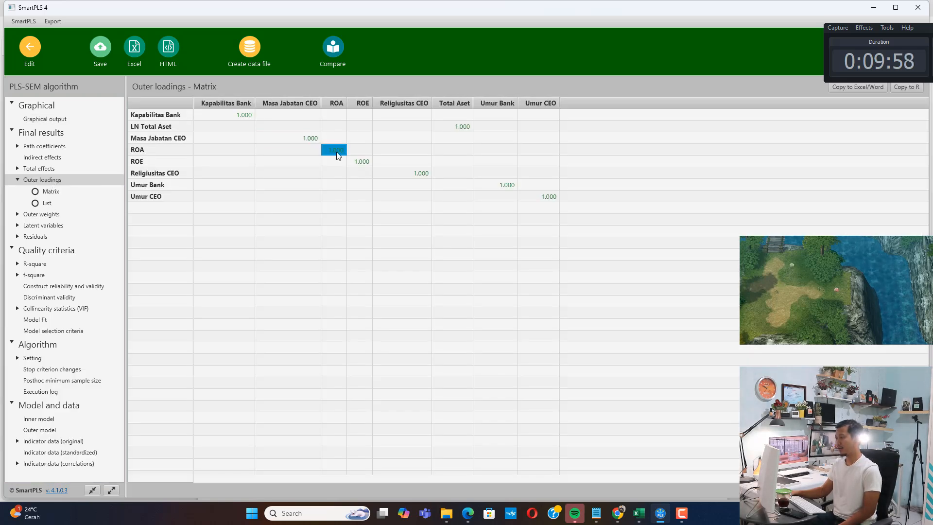
pyautogui.click(361, 162)
pyautogui.click(408, 173)
pyautogui.click(464, 117)
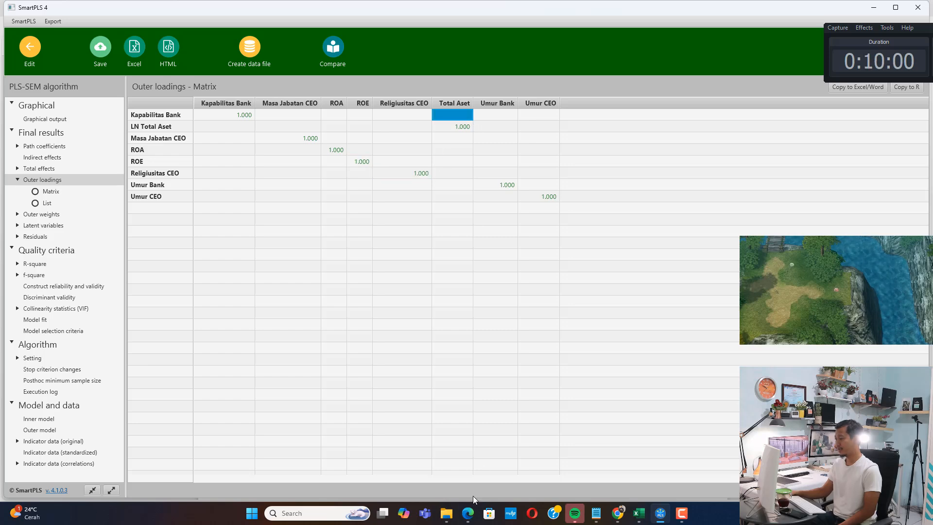
# Switch to the PDF in Edge and examine the outer loadings in Table 5.5.1.1 and their interpretation against the 0.7 criterion
pyautogui.click(467, 513)
pyautogui.scroll(-7, 465, 288)
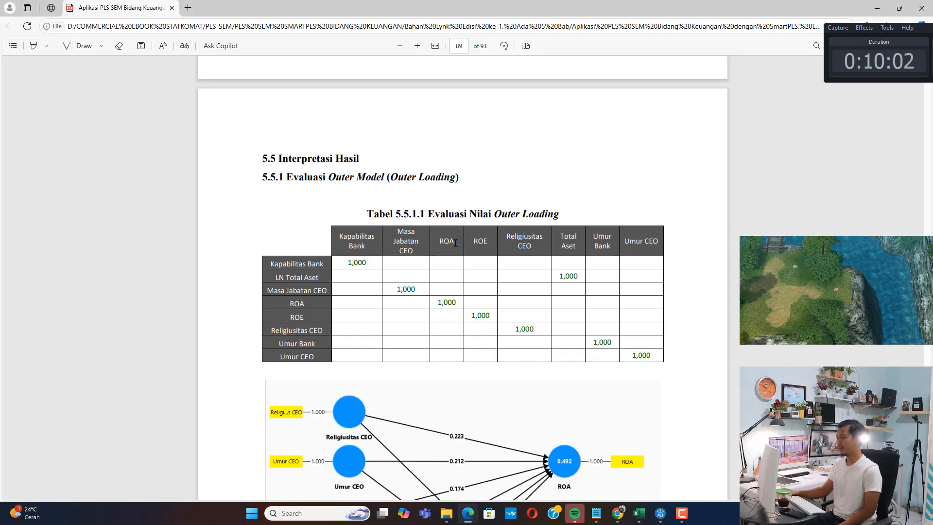
pyautogui.scroll(-2, 518, 221)
pyautogui.moveTo(348, 165); pyautogui.dragTo(530, 233)
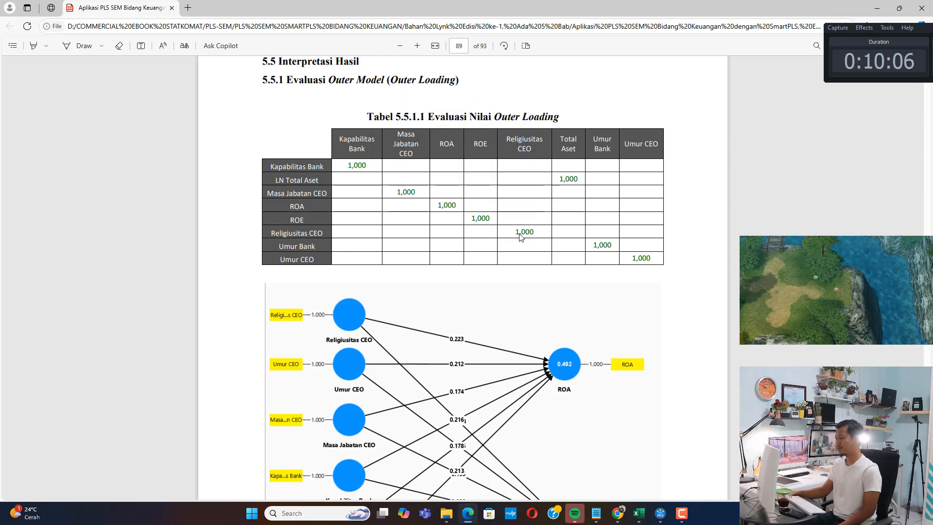
pyautogui.click(471, 182)
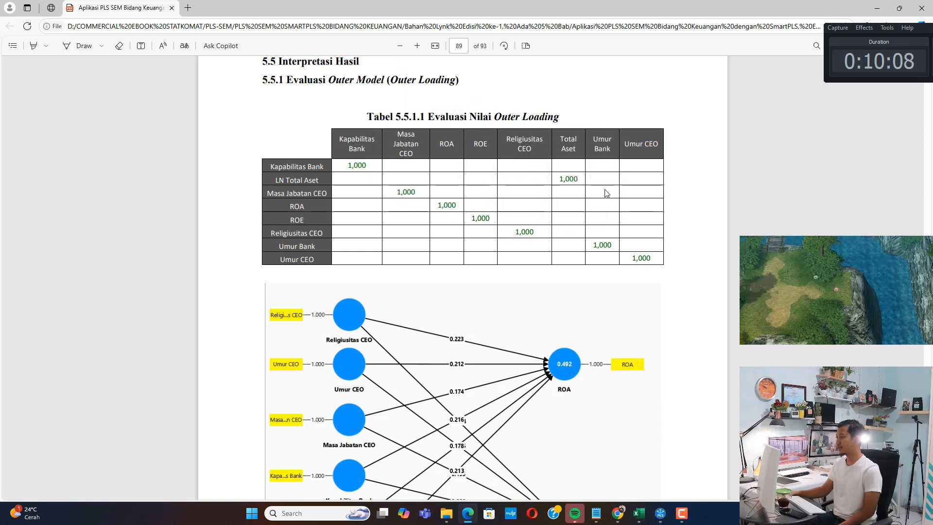
pyautogui.moveTo(560, 180); pyautogui.dragTo(578, 179)
pyautogui.moveTo(593, 245); pyautogui.dragTo(611, 246)
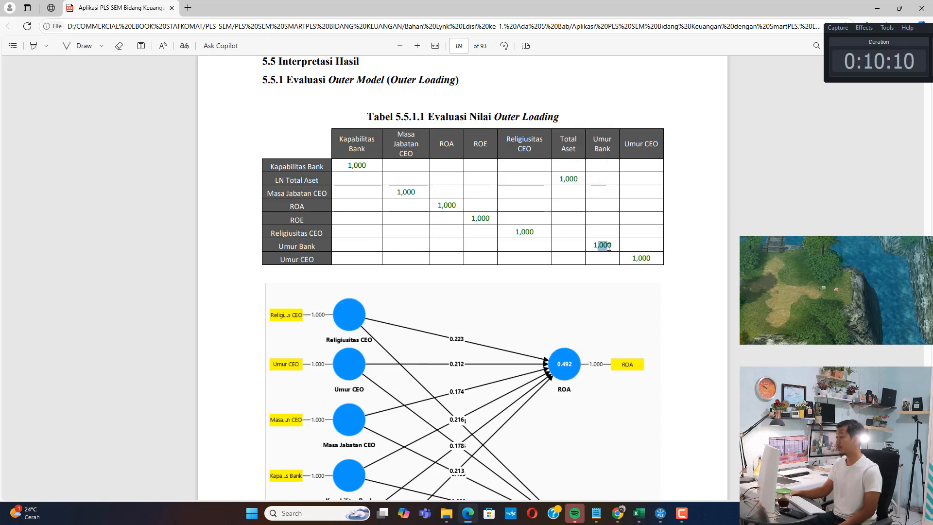
pyautogui.click(491, 237)
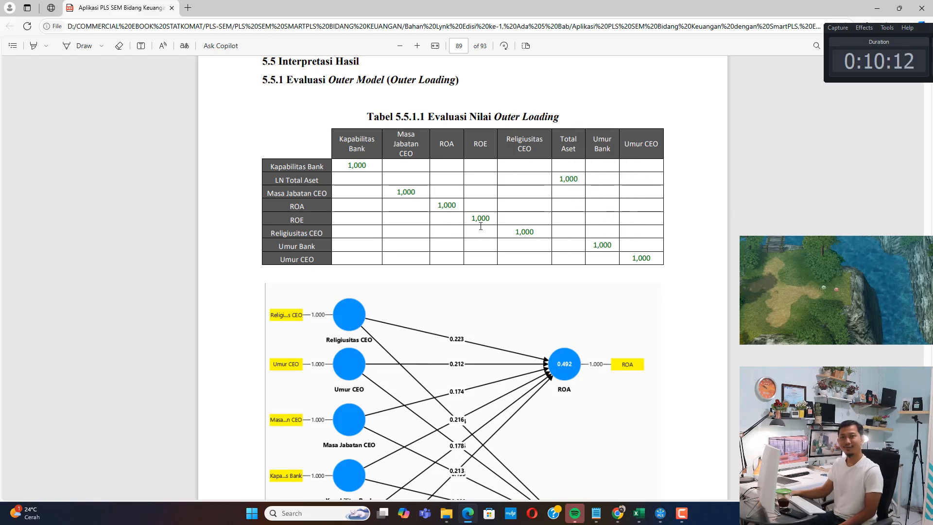
pyautogui.scroll(-10, 480, 226)
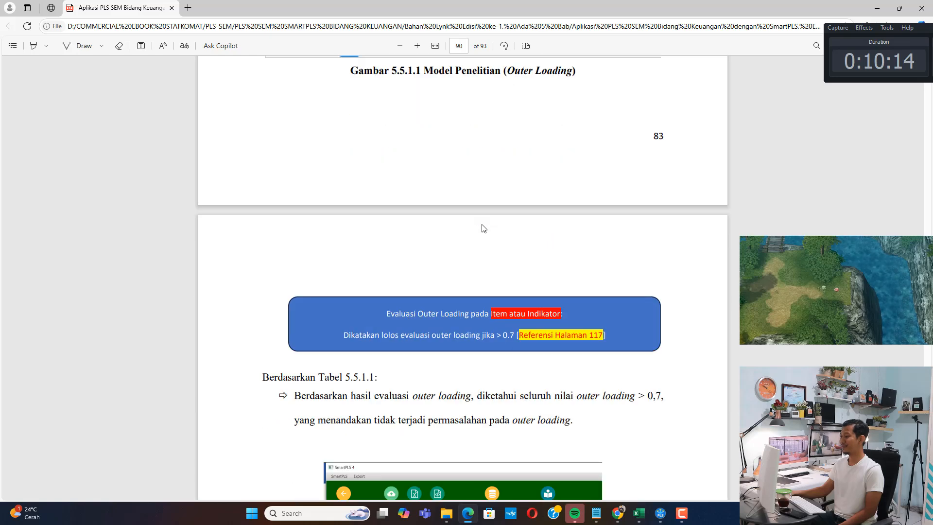
pyautogui.scroll(-4, 483, 228)
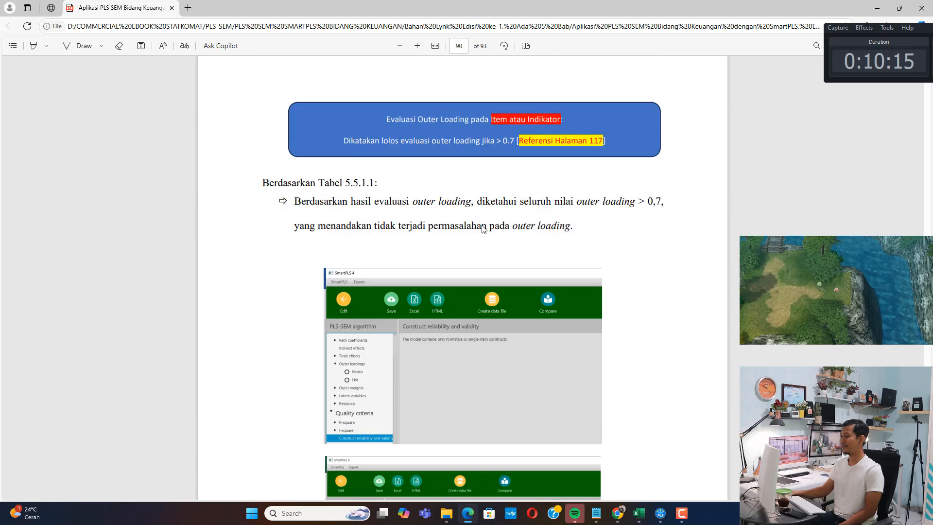
# Return to the PLS-SEM algorithm report in SmartPLS and check the Construct reliability and validity results
pyautogui.click(659, 513)
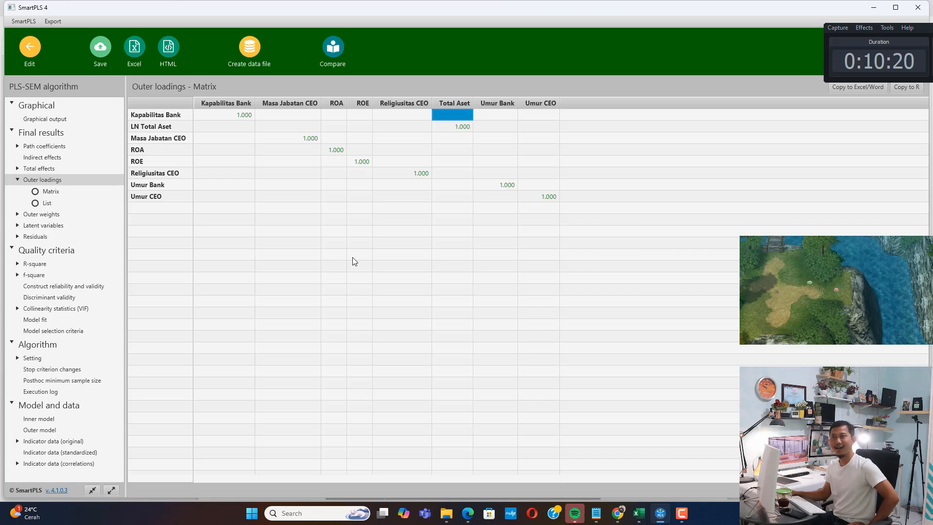
pyautogui.click(85, 288)
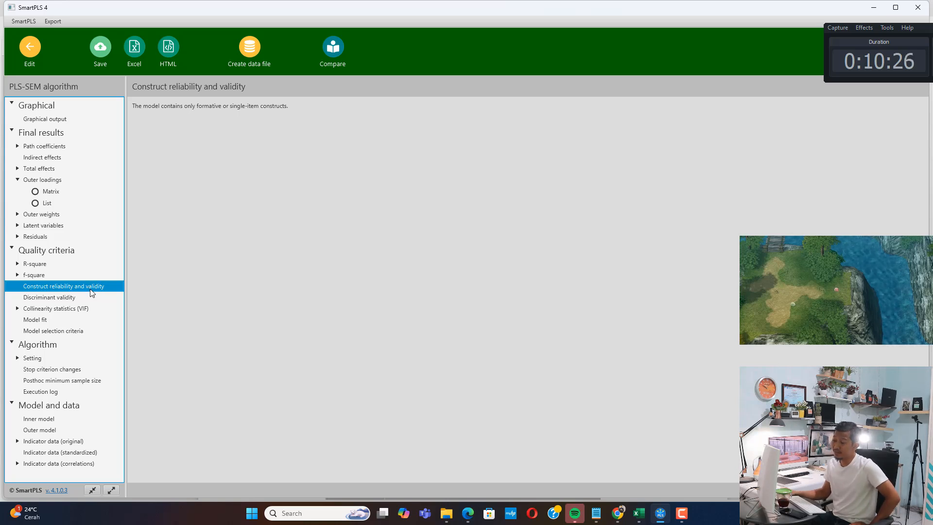
pyautogui.click(73, 294)
pyautogui.click(74, 286)
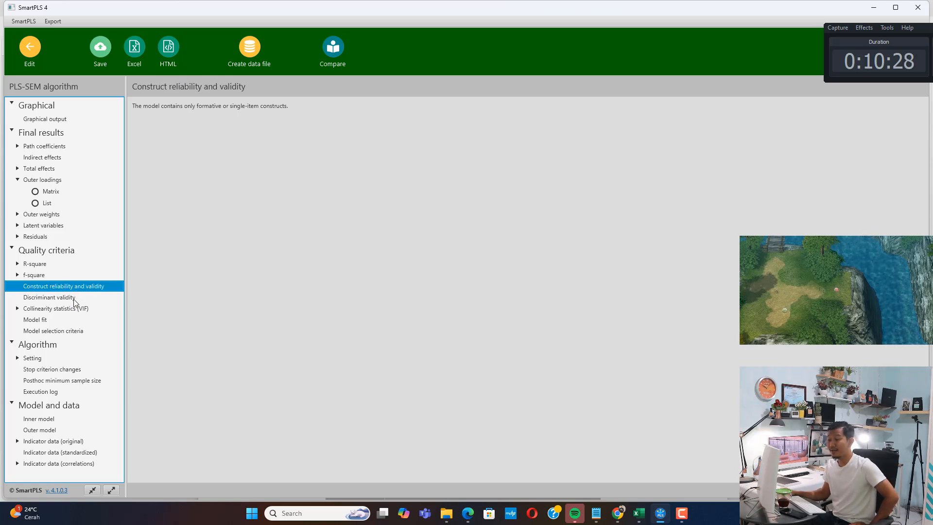
pyautogui.click(77, 296)
pyautogui.click(79, 287)
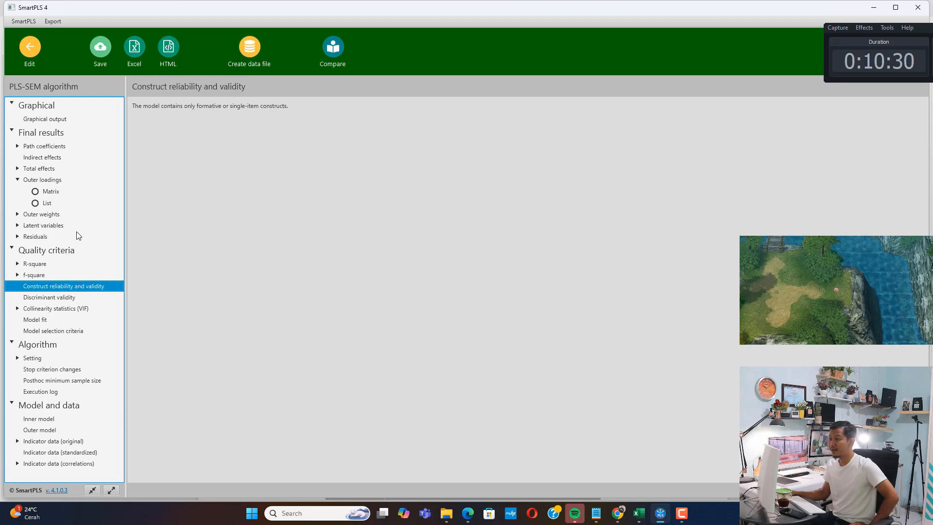
# Show the report's graphical output and examine the single indicators of the CEO and bank variables, ROA and ROE
pyautogui.click(63, 120)
pyautogui.click(148, 172)
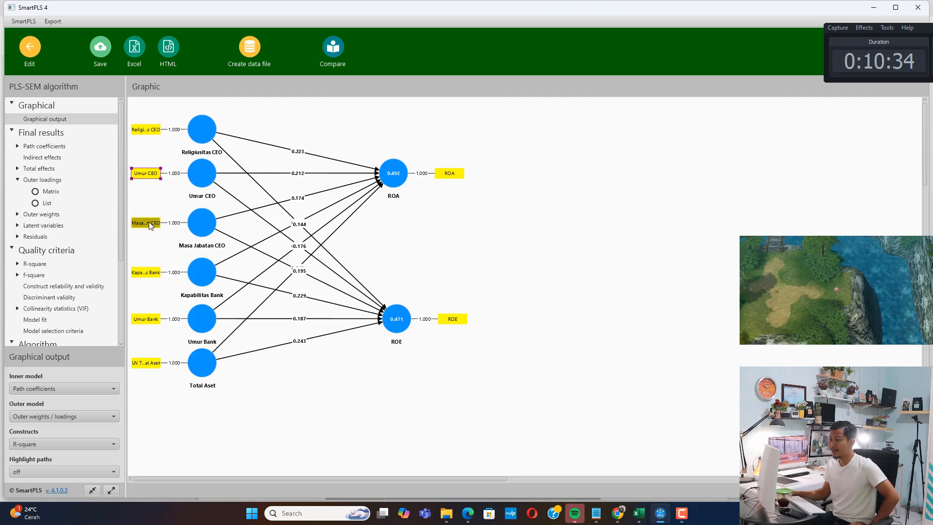
pyautogui.click(146, 362)
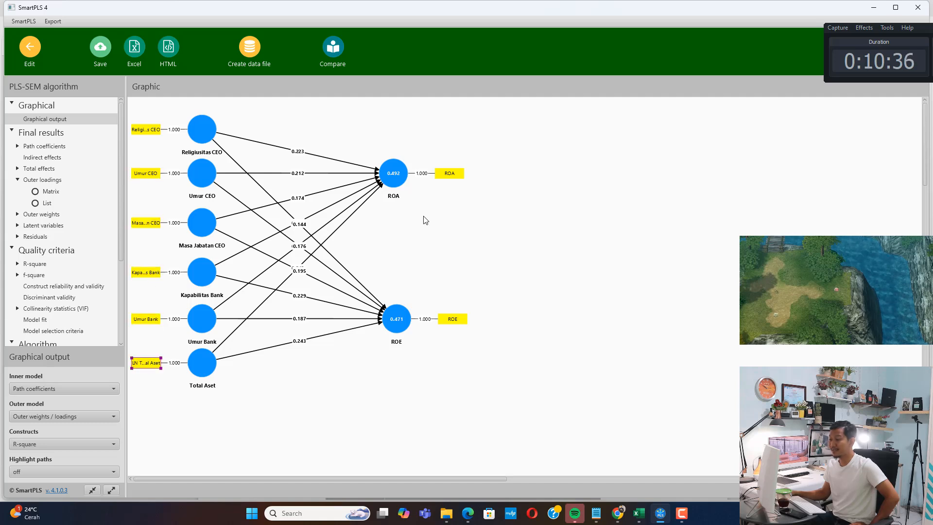
pyautogui.click(449, 173)
pyautogui.click(454, 329)
pyautogui.click(452, 319)
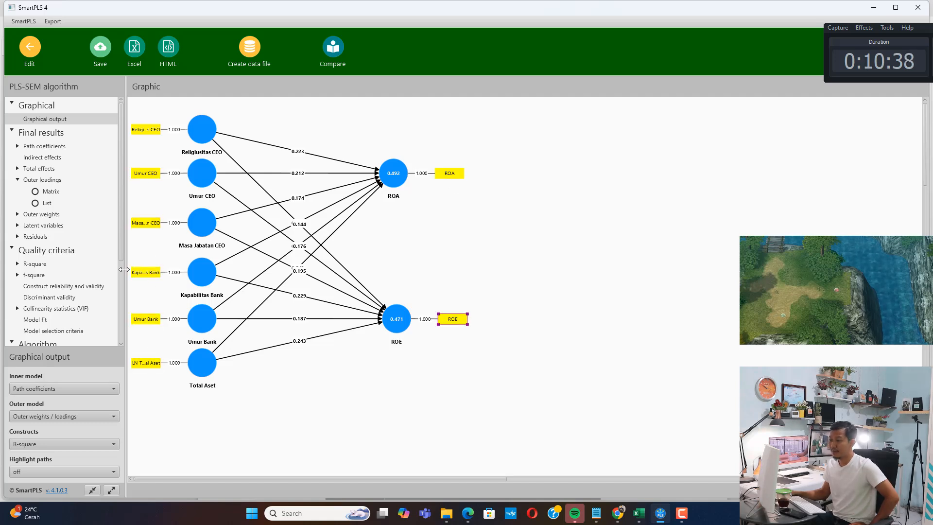
# Compare the Construct reliability and validity results with the Discriminant validity results in the report
pyautogui.click(66, 287)
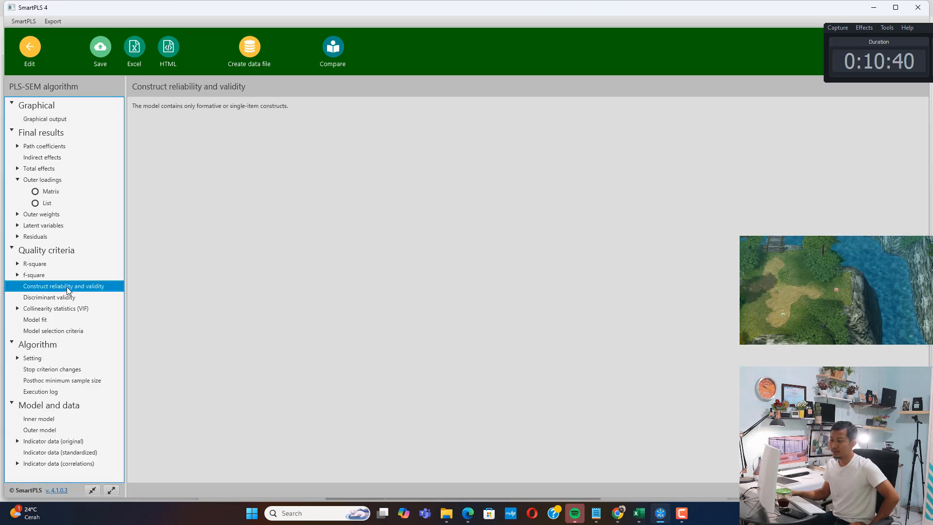
pyautogui.click(67, 296)
pyautogui.click(71, 287)
pyautogui.click(74, 297)
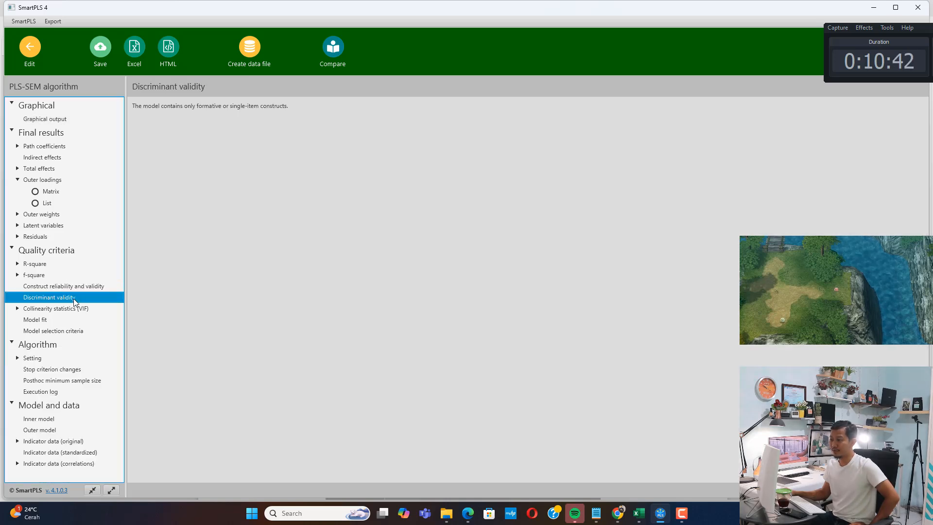
pyautogui.click(87, 286)
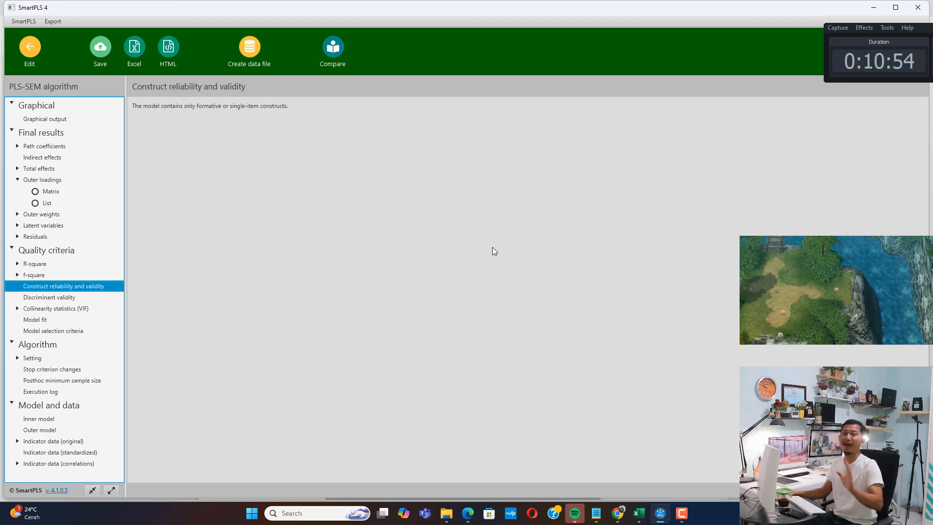
# Switch to the PDF in Edge and examine the hypothesis tests in Table 5.5.2.1 of section 5.5.2
pyautogui.click(467, 513)
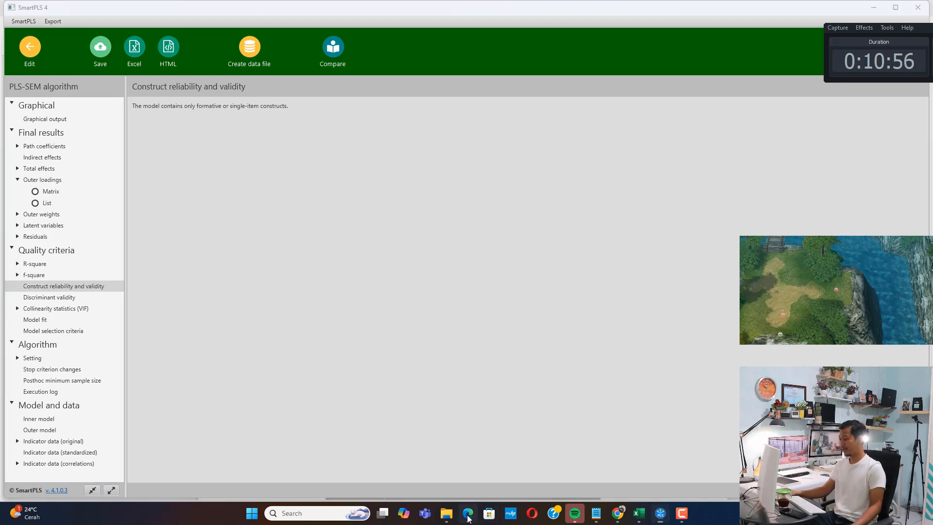
pyautogui.scroll(-5, 446, 328)
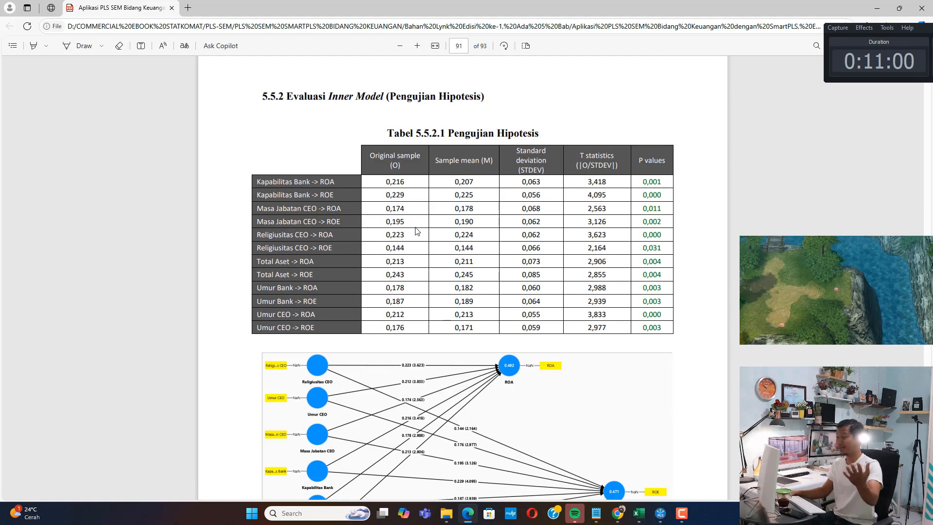
# Return to the model in SmartPLS and run Bootstrapping with 500 subsamples, two-tailed at significance 0.05, opening the report
pyautogui.click(659, 513)
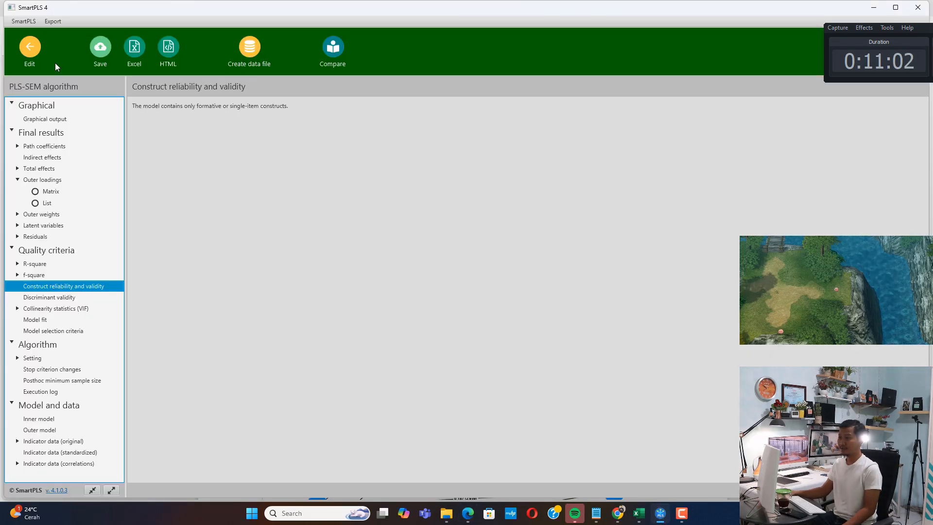
pyautogui.click(30, 46)
pyautogui.click(76, 21)
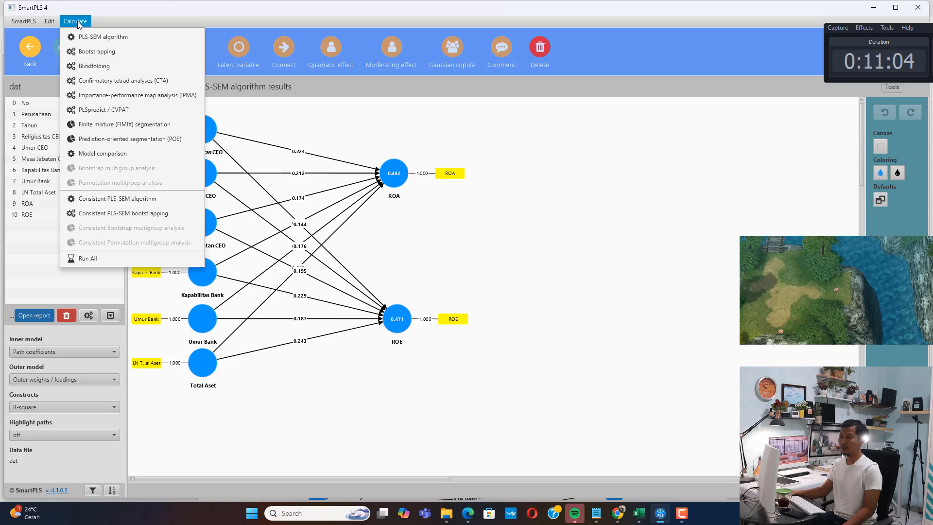
pyautogui.click(100, 53)
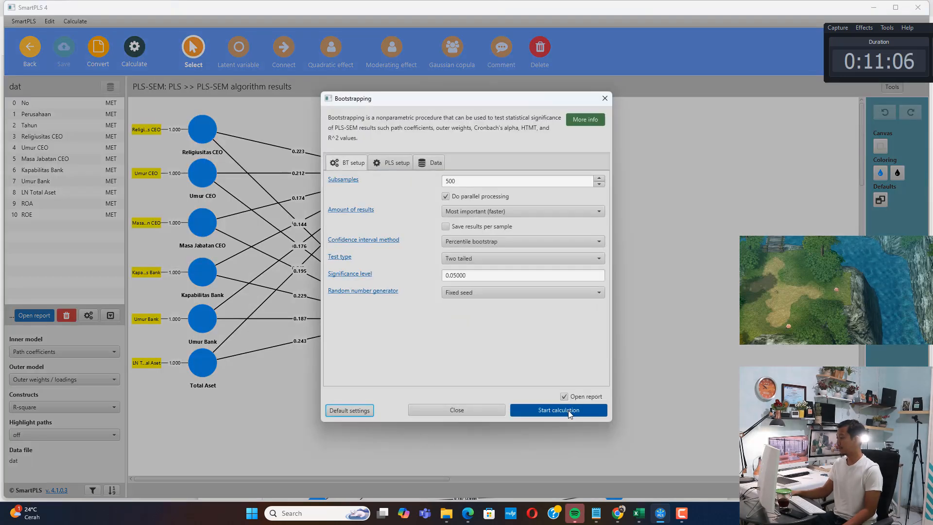
pyautogui.click(568, 412)
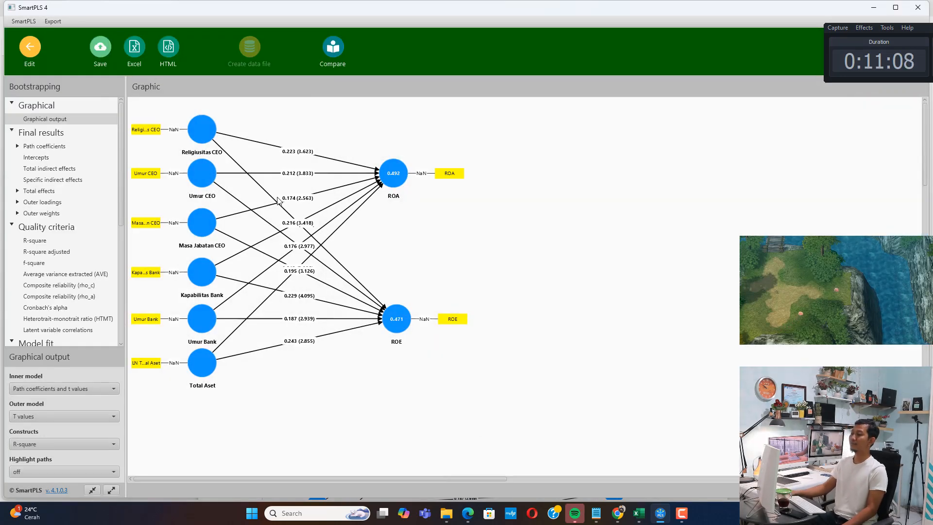
# Show the bootstrapped path coefficients with T statistics and examine the P values from Kapabilitas Bank through Umur Bank
pyautogui.click(51, 146)
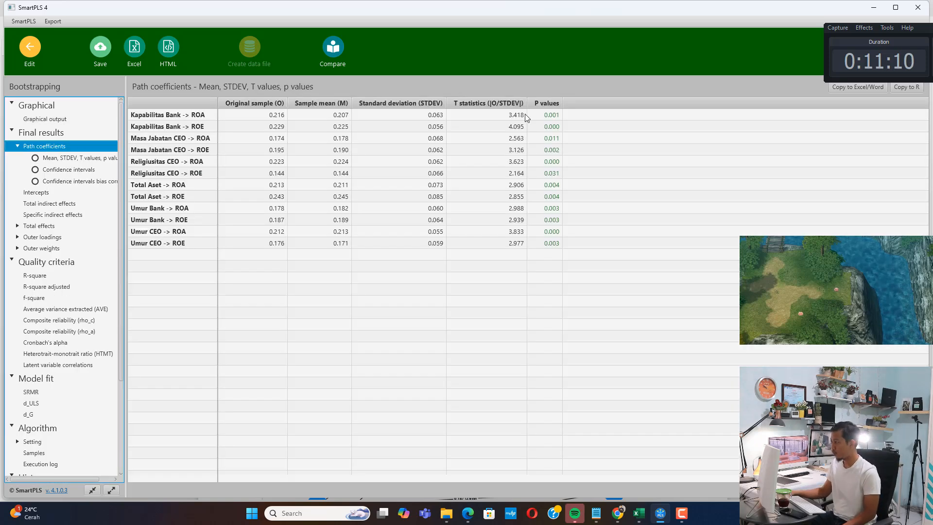
pyautogui.click(540, 116)
pyautogui.click(541, 126)
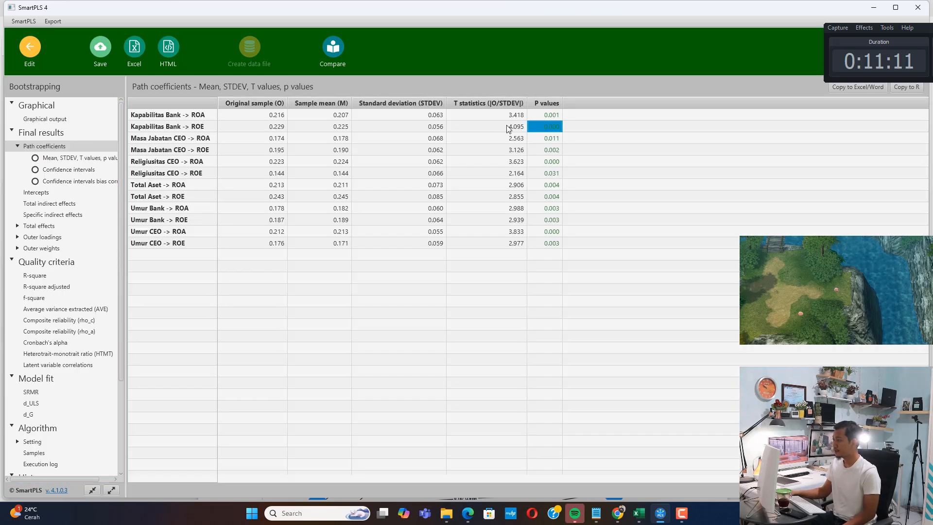
pyautogui.click(550, 139)
pyautogui.click(552, 150)
pyautogui.click(555, 162)
pyautogui.click(557, 176)
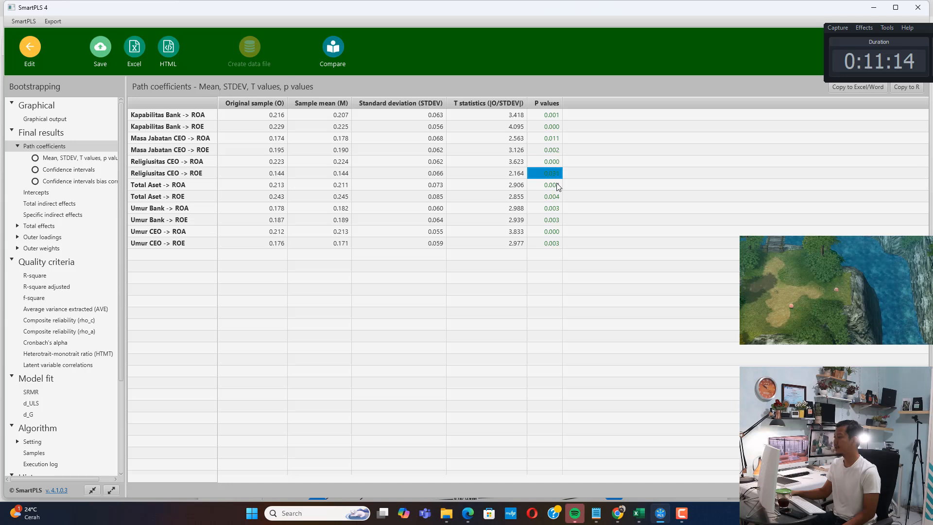
pyautogui.click(557, 187)
pyautogui.click(557, 198)
pyautogui.click(554, 209)
# Examine the P values for the effects of Kapabilitas Bank and Masa Jabatan CEO on ROA and ROE, path by path
pyautogui.click(183, 117)
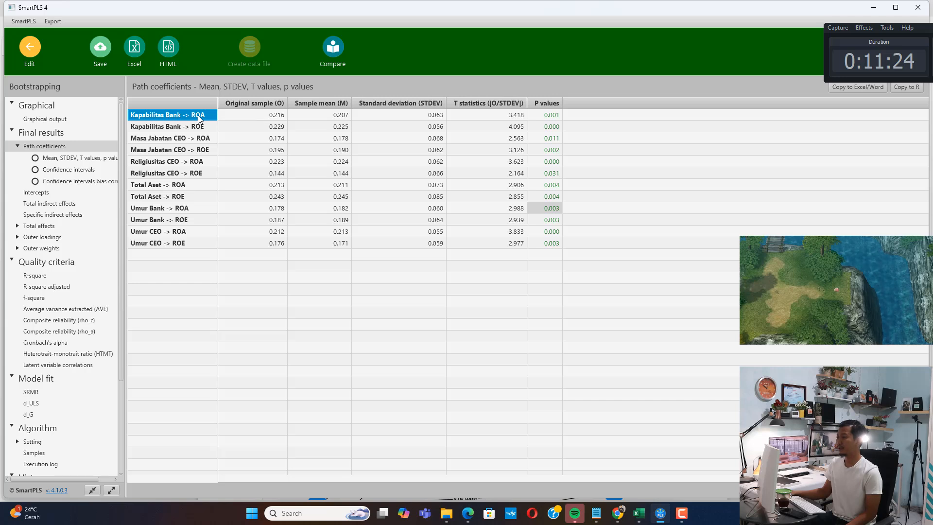
pyautogui.click(551, 116)
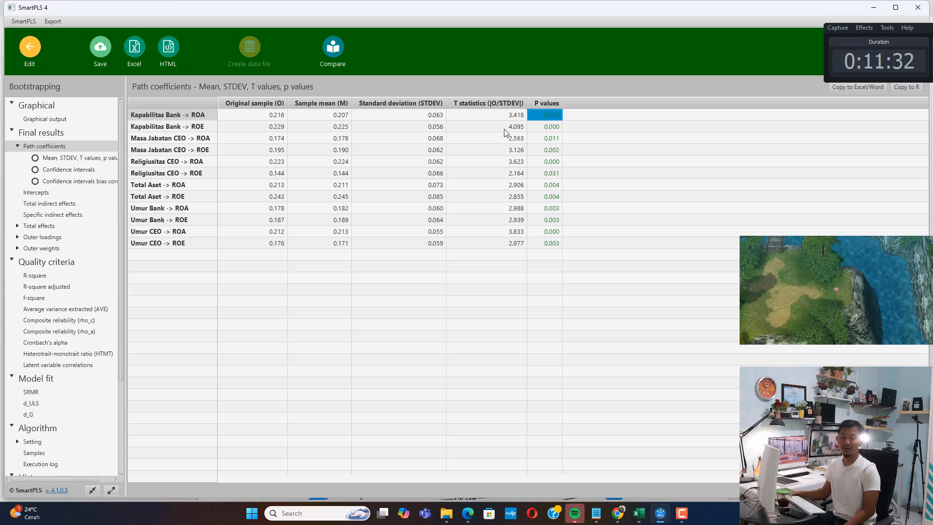
pyautogui.click(180, 127)
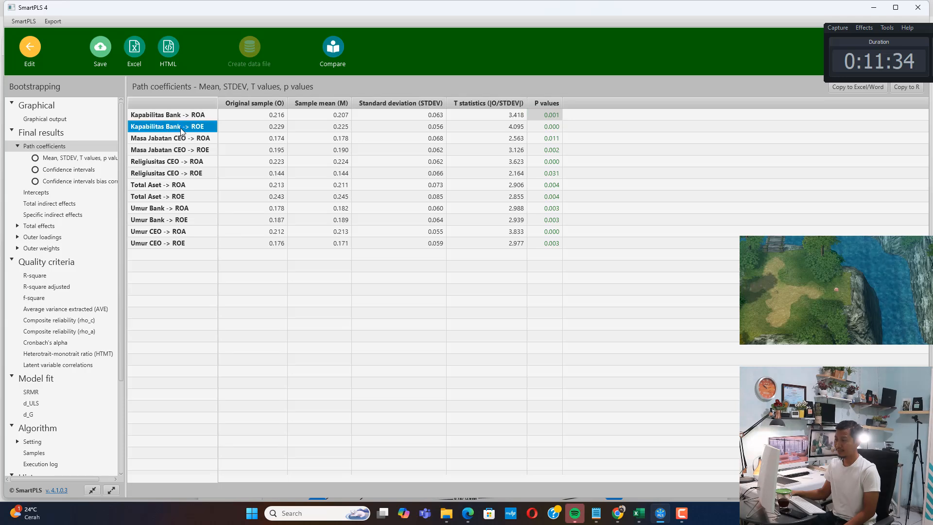
pyautogui.click(537, 128)
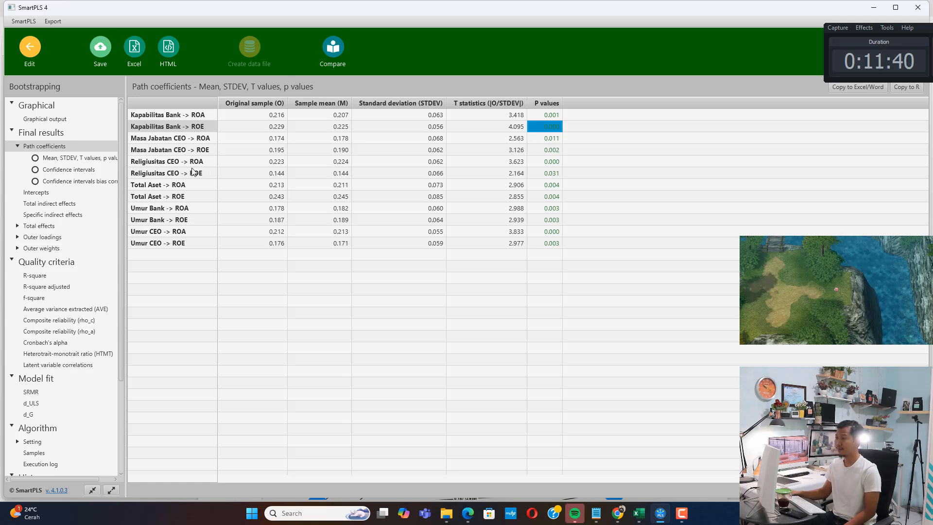
pyautogui.click(180, 139)
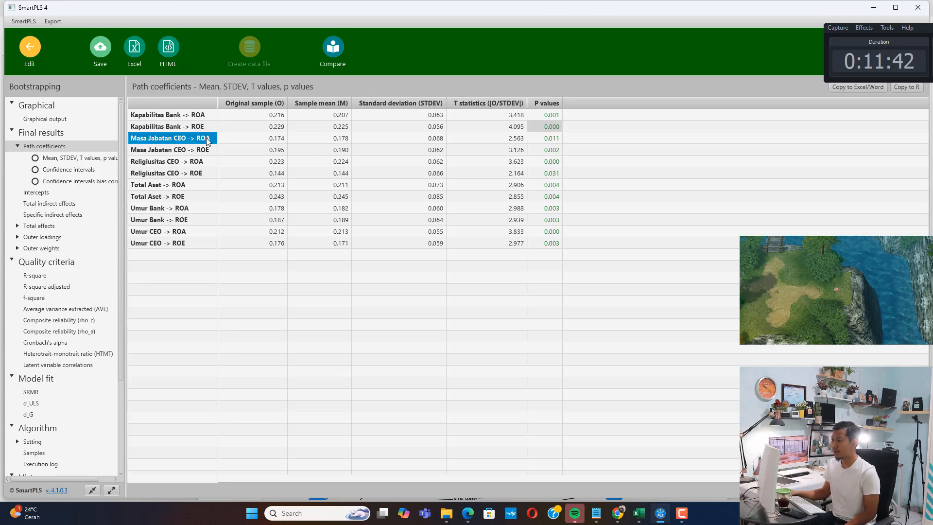
pyautogui.click(546, 139)
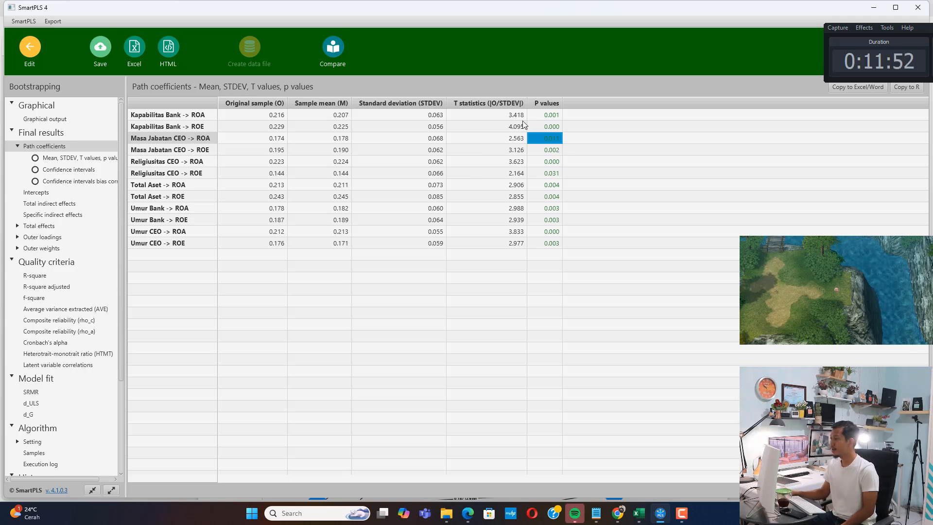
pyautogui.press('Down')
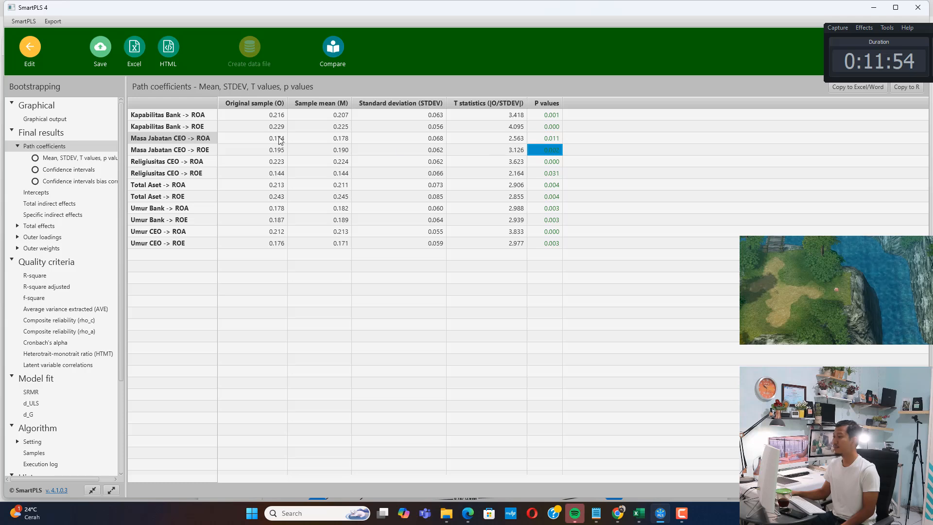
# Review further hypothesis paths and recheck the P values for Kapabilitas Bank, Masa Jabatan CEO and Religiusitas CEO on ROA
pyautogui.click(199, 138)
pyautogui.click(199, 152)
pyautogui.click(199, 208)
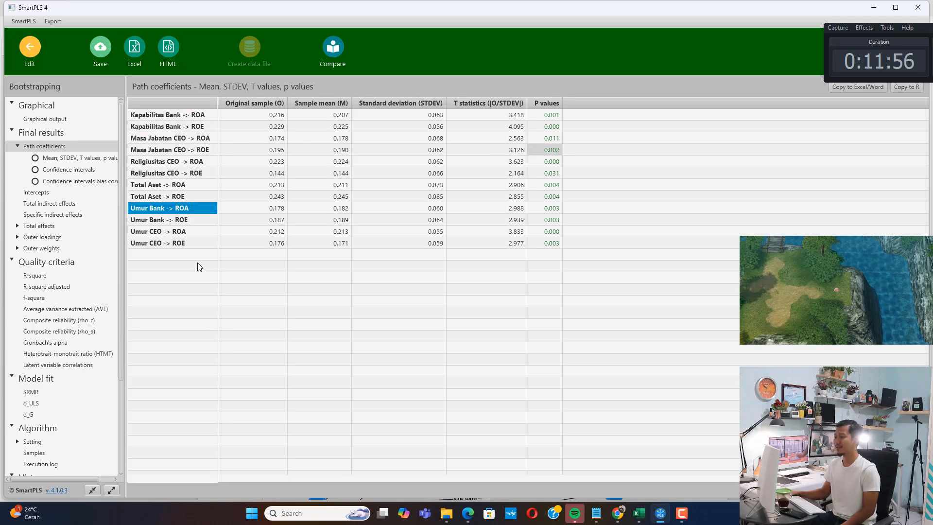
pyautogui.click(555, 116)
pyautogui.click(554, 127)
pyautogui.click(556, 139)
pyautogui.click(557, 162)
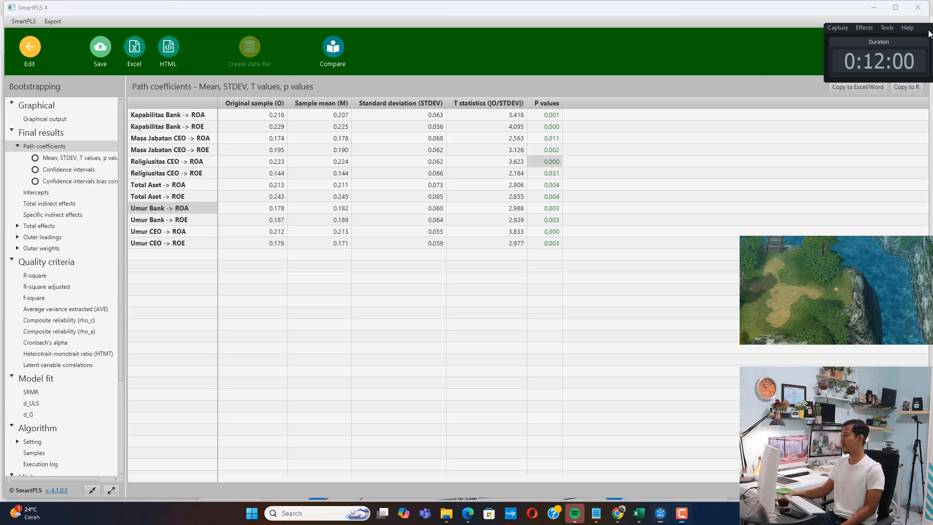
pyautogui.moveTo(929, 30); pyautogui.dragTo(733, 74)
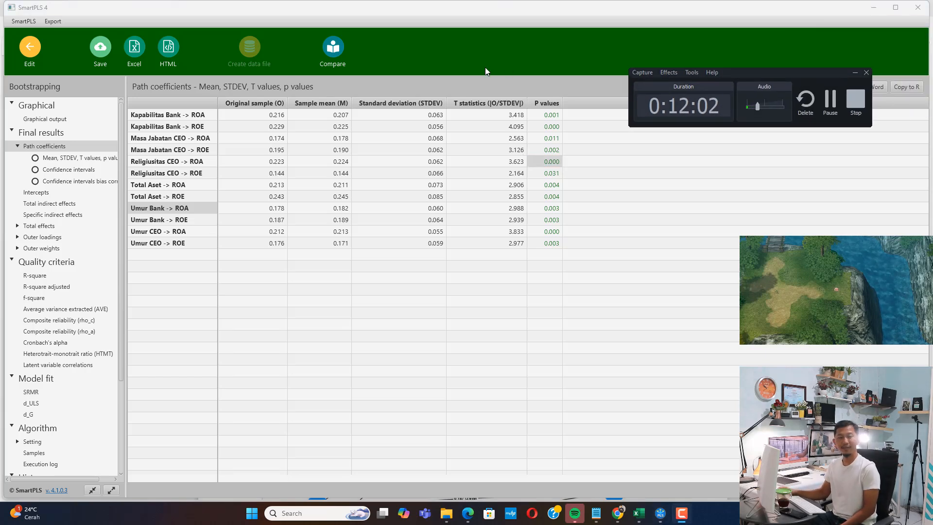